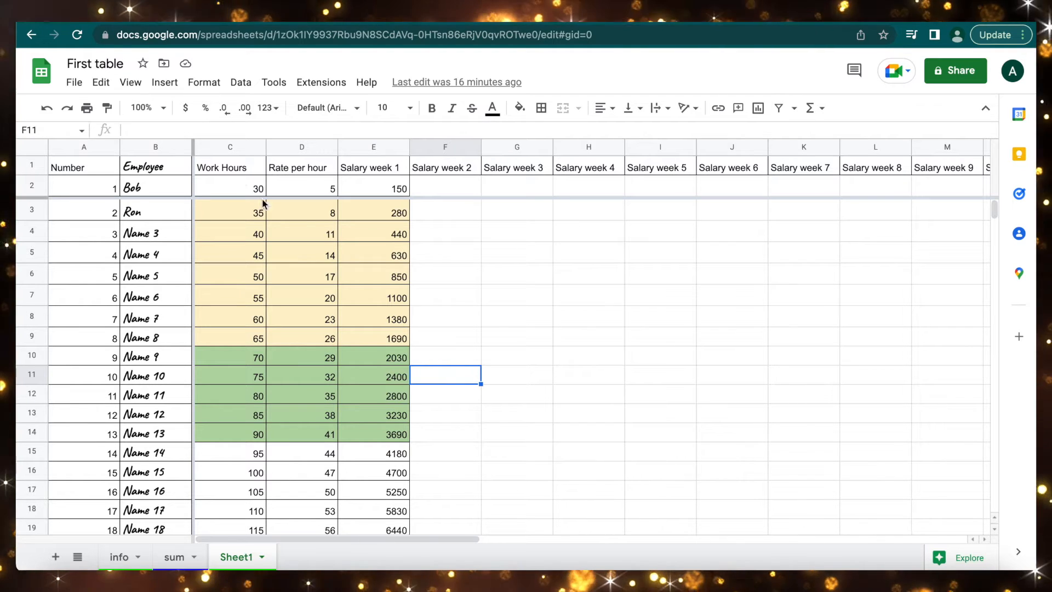
# Download the First table spreadsheet as a Microsoft Excel (.xlsx) file
pyautogui.click(77, 84)
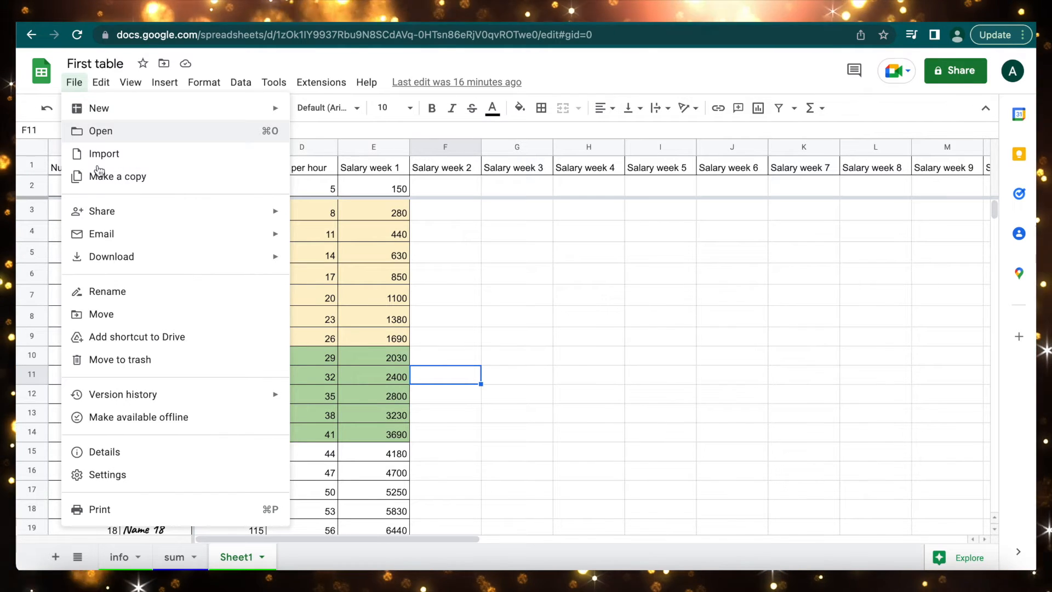
pyautogui.moveTo(118, 236)
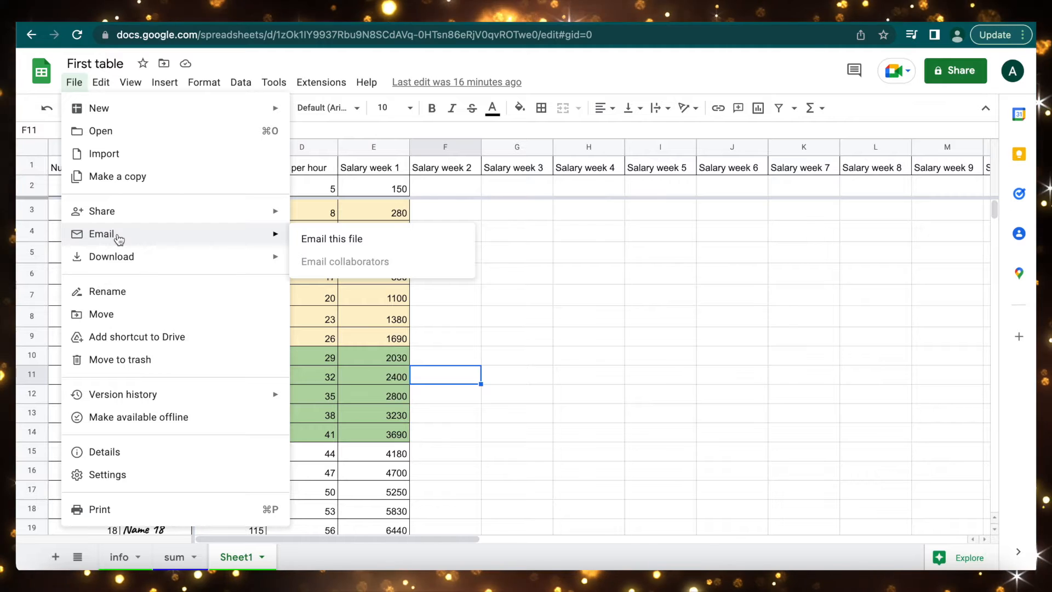
pyautogui.moveTo(144, 266)
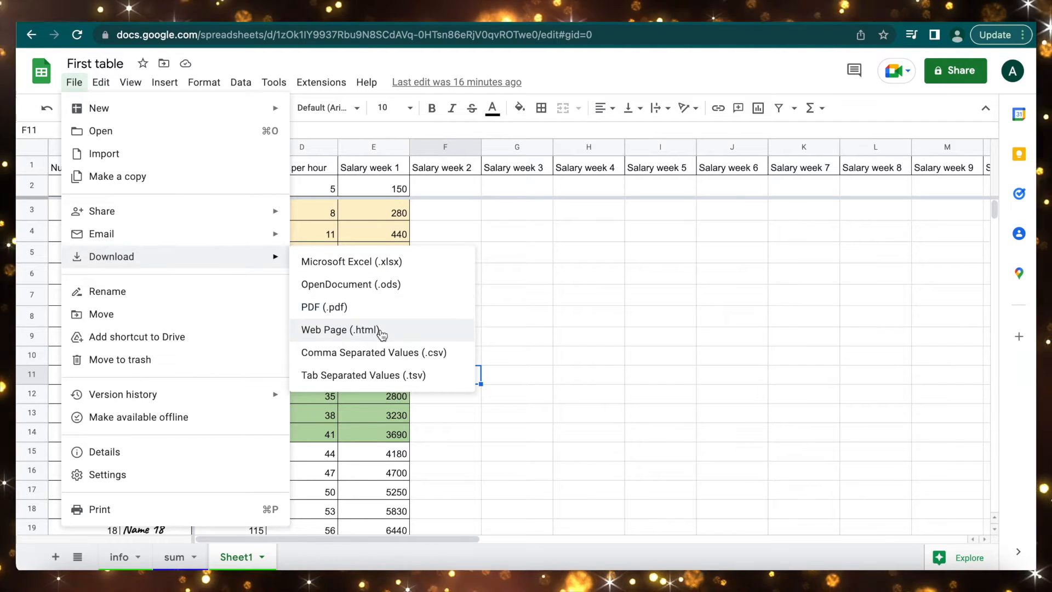
pyautogui.click(375, 261)
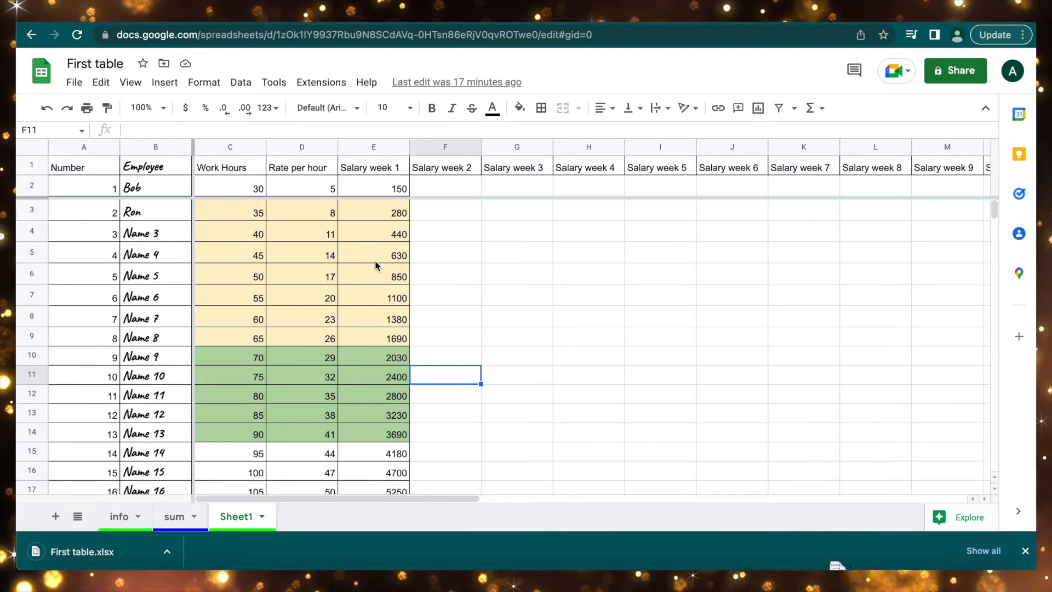
# Open the downloaded First table.xlsx in the desktop spreadsheet program and show Sheet1
pyautogui.click(109, 553)
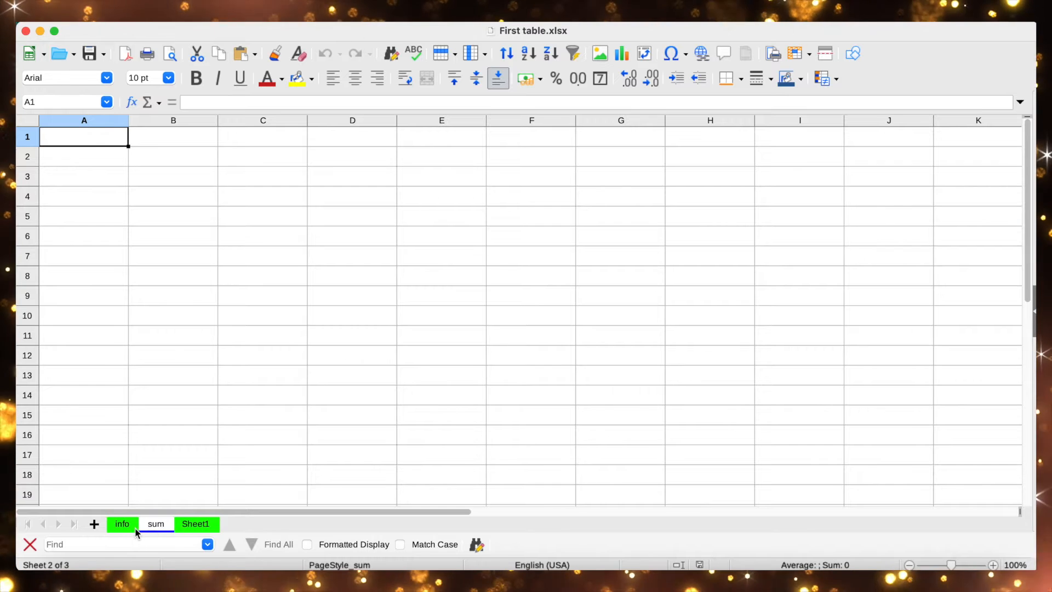
pyautogui.click(195, 524)
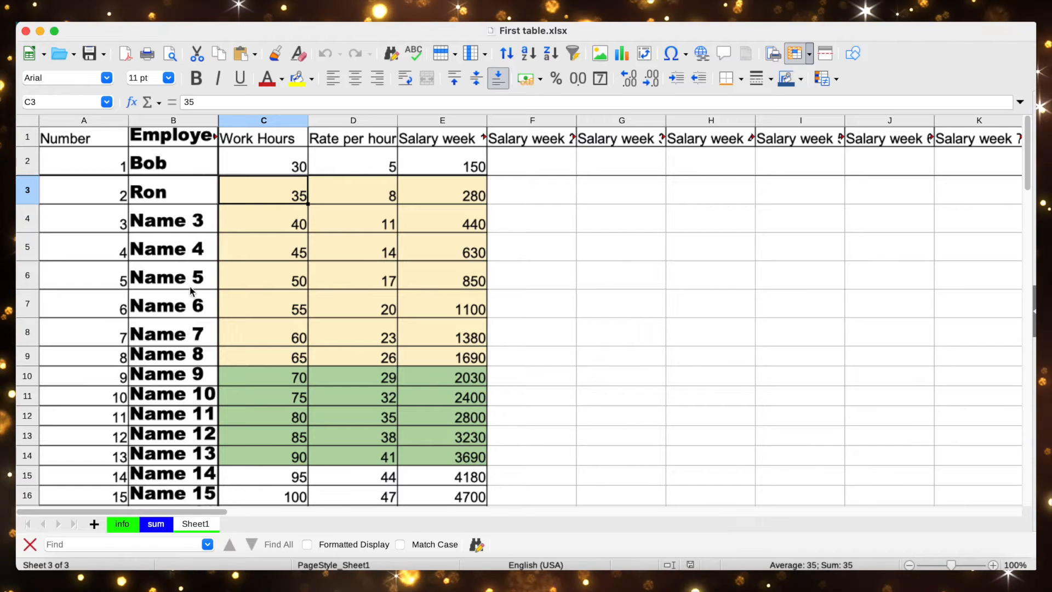
pyautogui.scroll(-1, 203, 266)
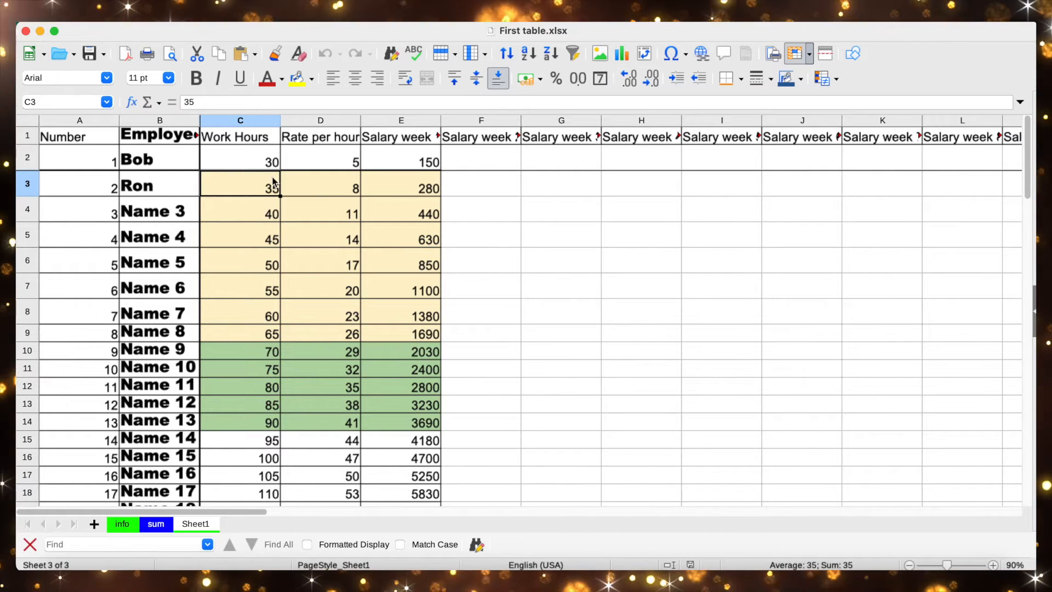
# Fill the cell range C3:E14 on Sheet1 with a yellow background
pyautogui.moveTo(261, 188); pyautogui.dragTo(397, 424)
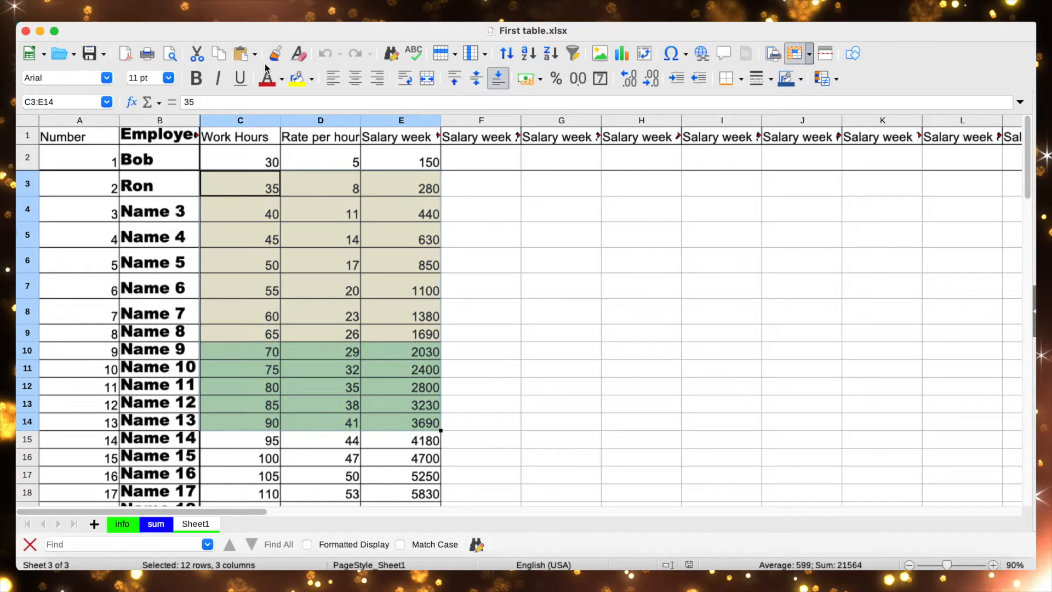
pyautogui.click(297, 79)
pyautogui.click(325, 254)
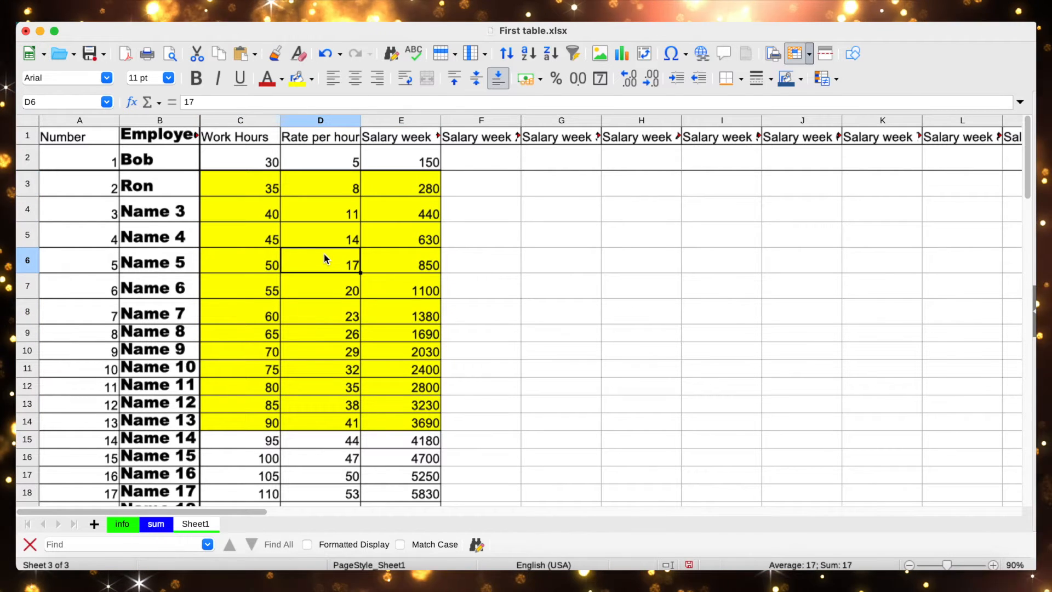
# Save the workbook in Excel 2007–365 format and close it
pyautogui.click(89, 54)
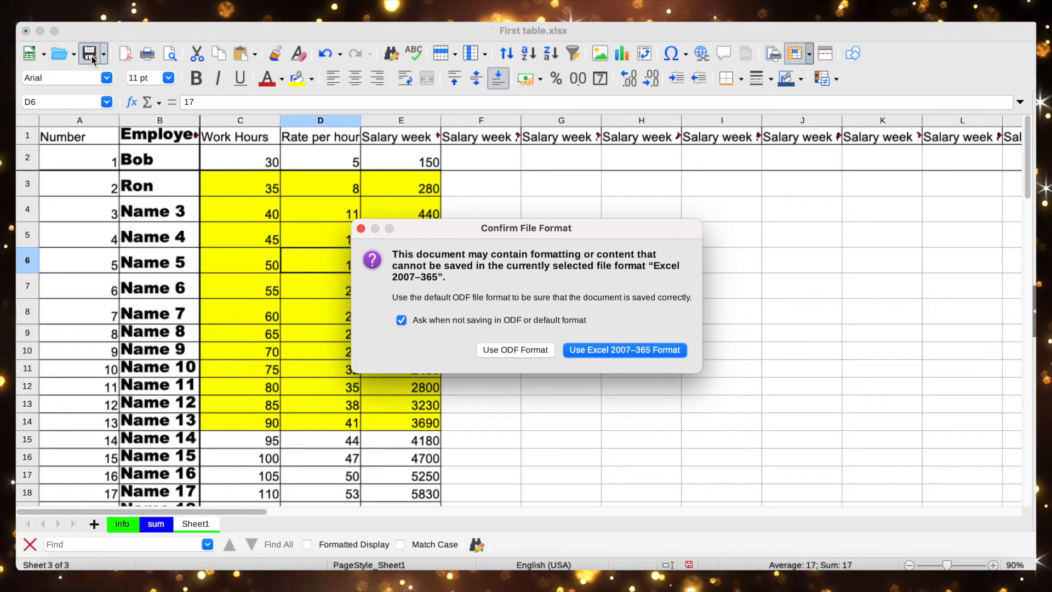
pyautogui.click(600, 353)
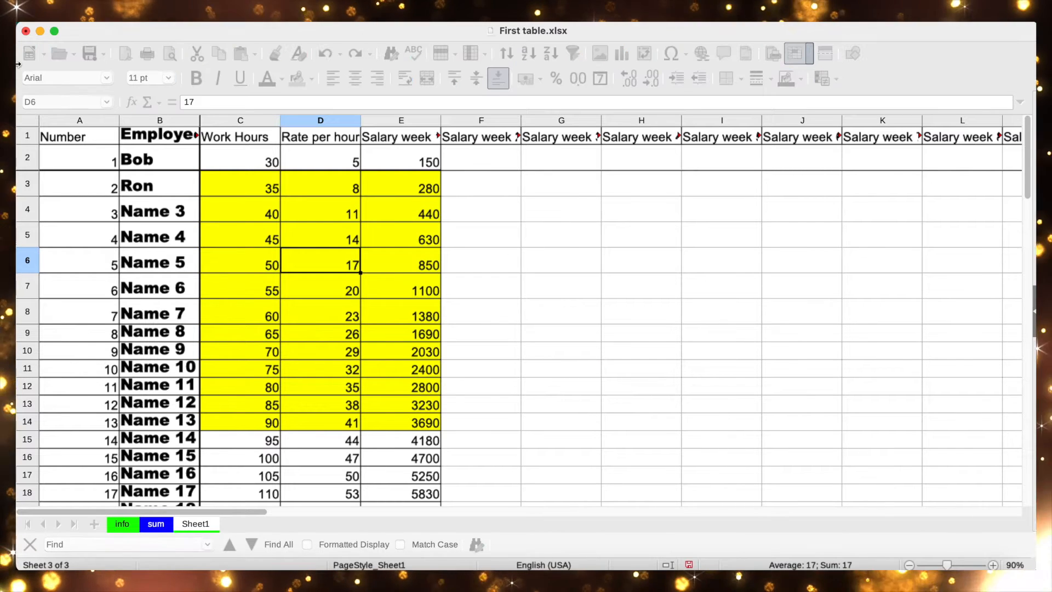
pyautogui.click(26, 32)
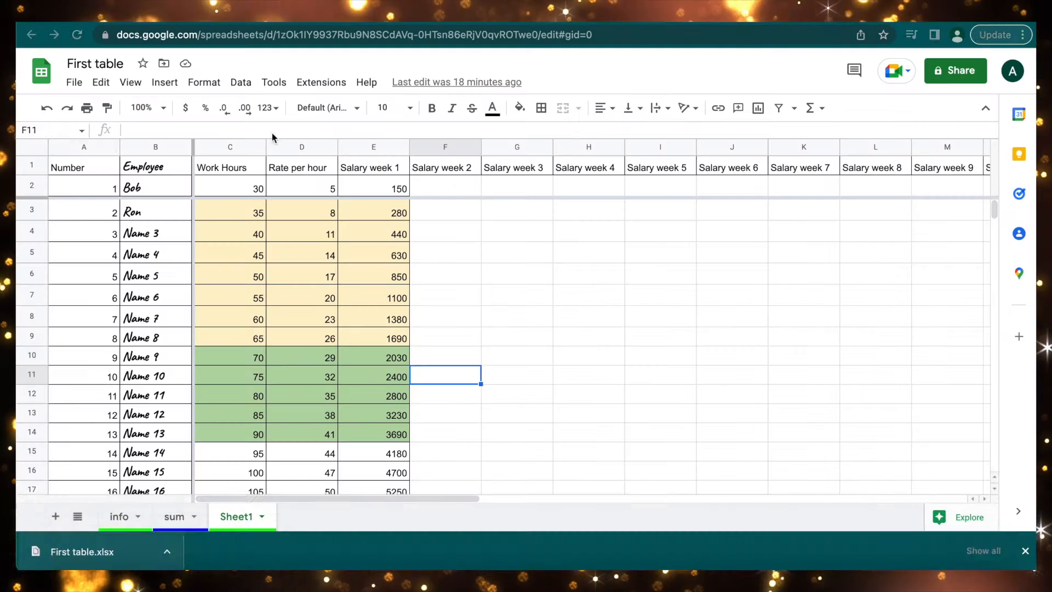
# Start a file import in the Google Sheets document and upload First table.xlsx from the Downloads folder
pyautogui.click(74, 85)
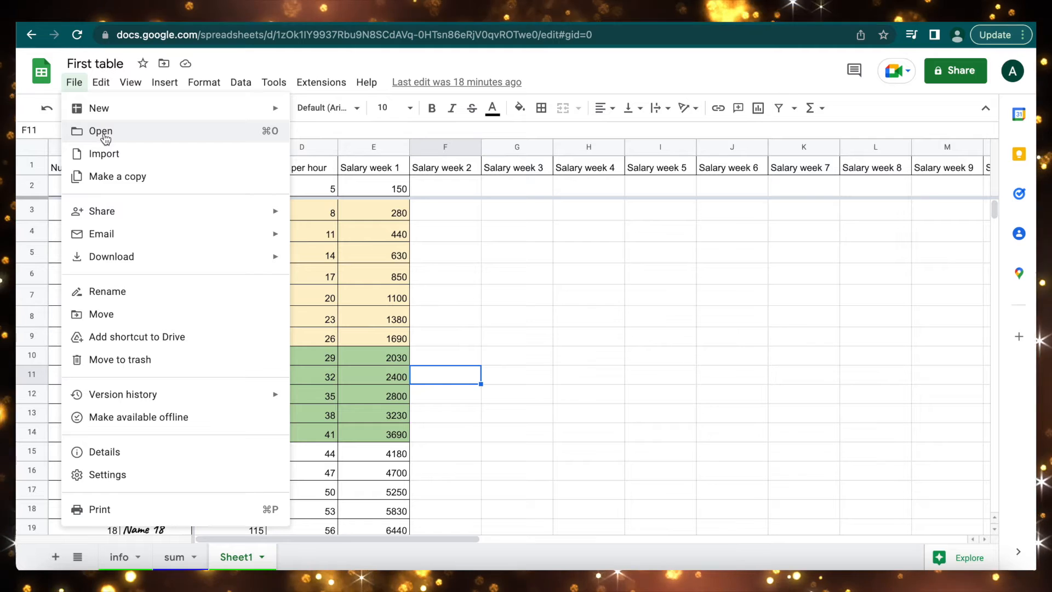
pyautogui.click(107, 155)
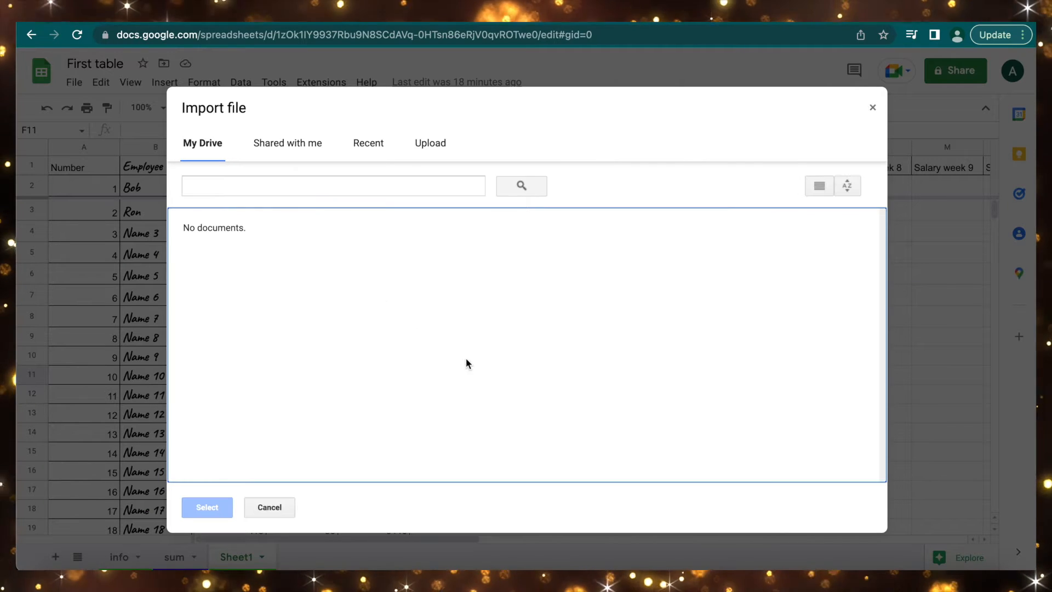
pyautogui.click(434, 144)
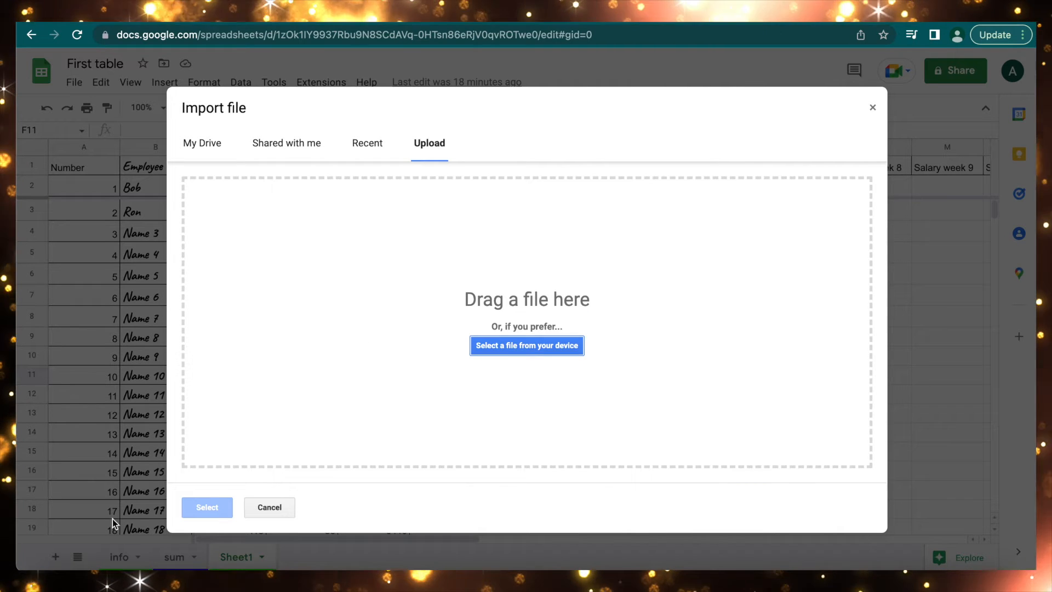
pyautogui.click(1023, 34)
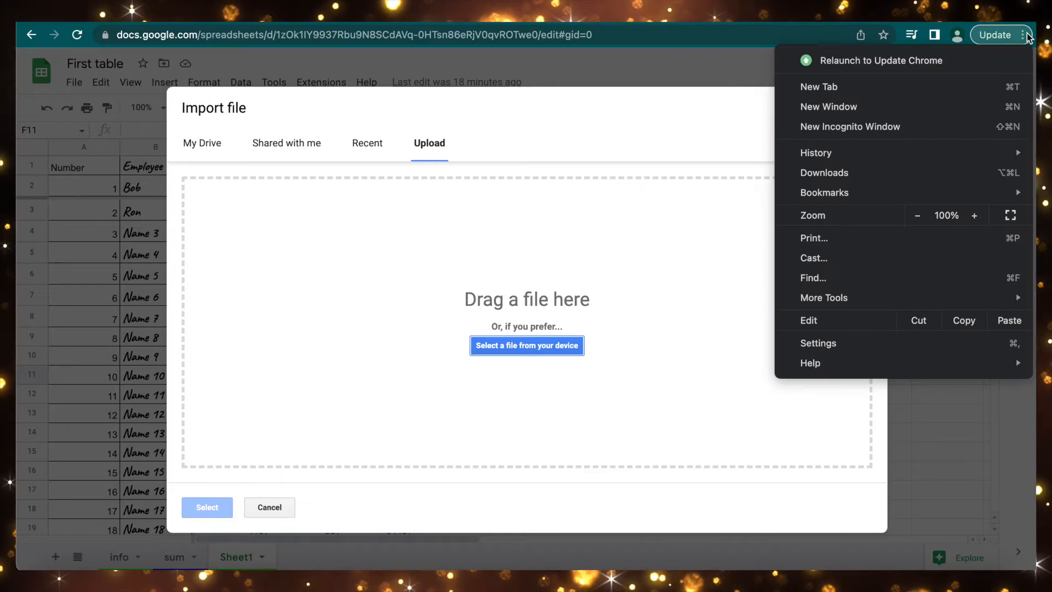
pyautogui.click(896, 173)
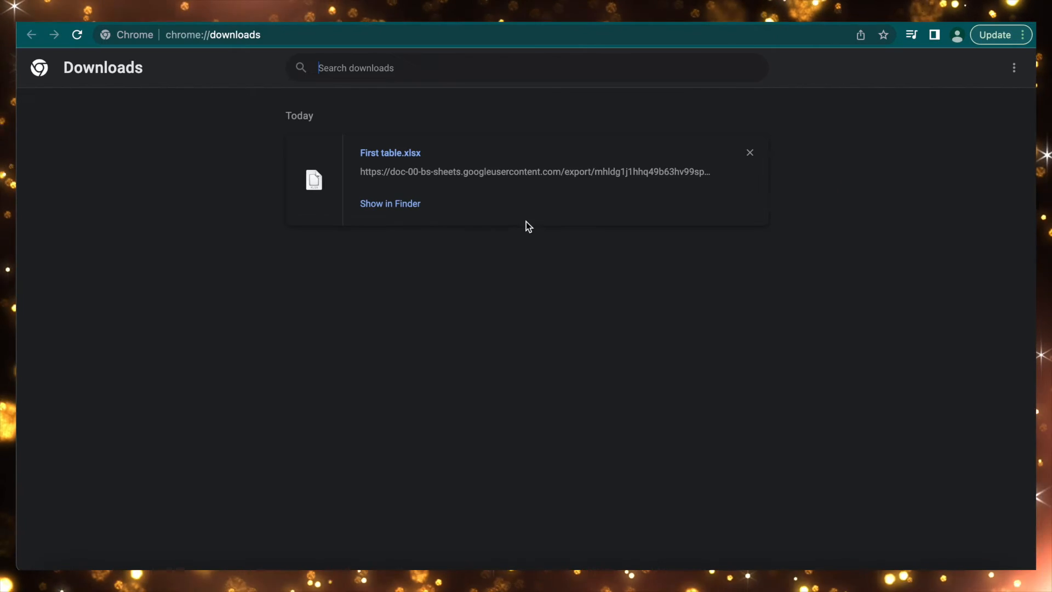
pyautogui.click(399, 198)
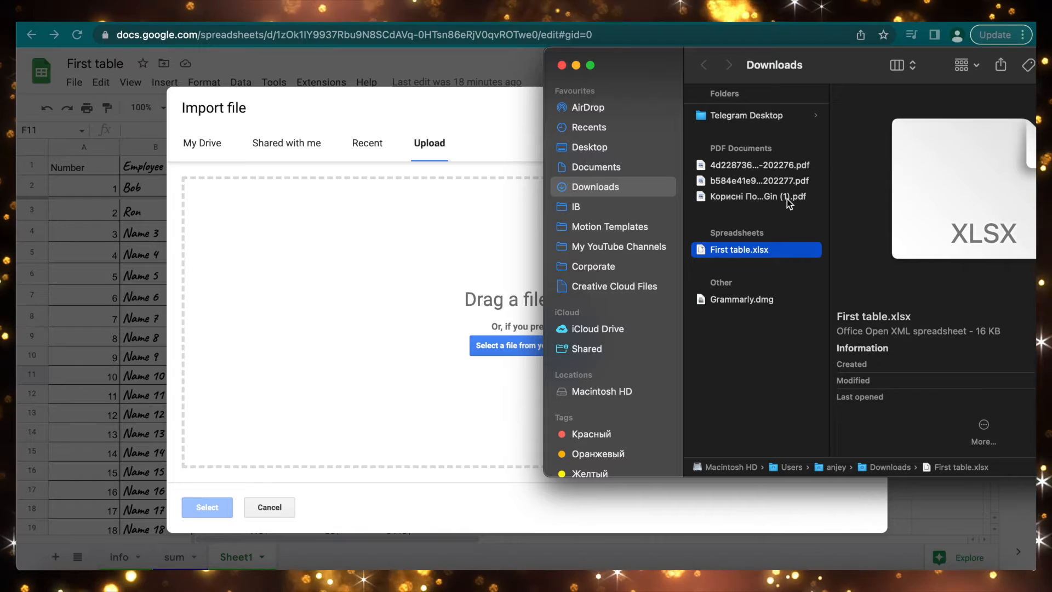
pyautogui.moveTo(741, 252); pyautogui.dragTo(457, 275)
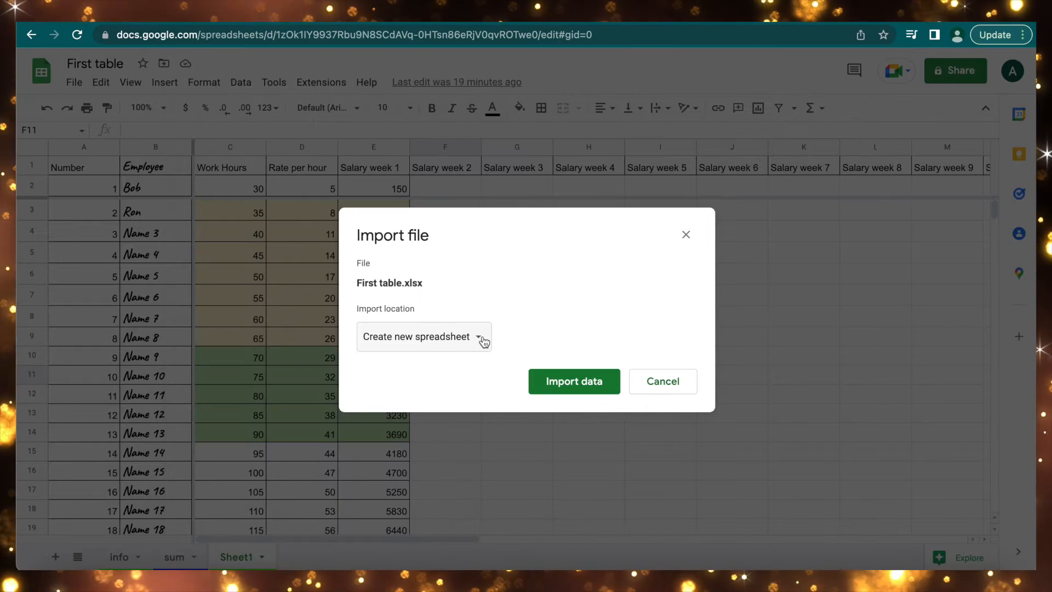
# Import the uploaded First table.xlsx with the import location set to Create new spreadsheet
pyautogui.click(482, 335)
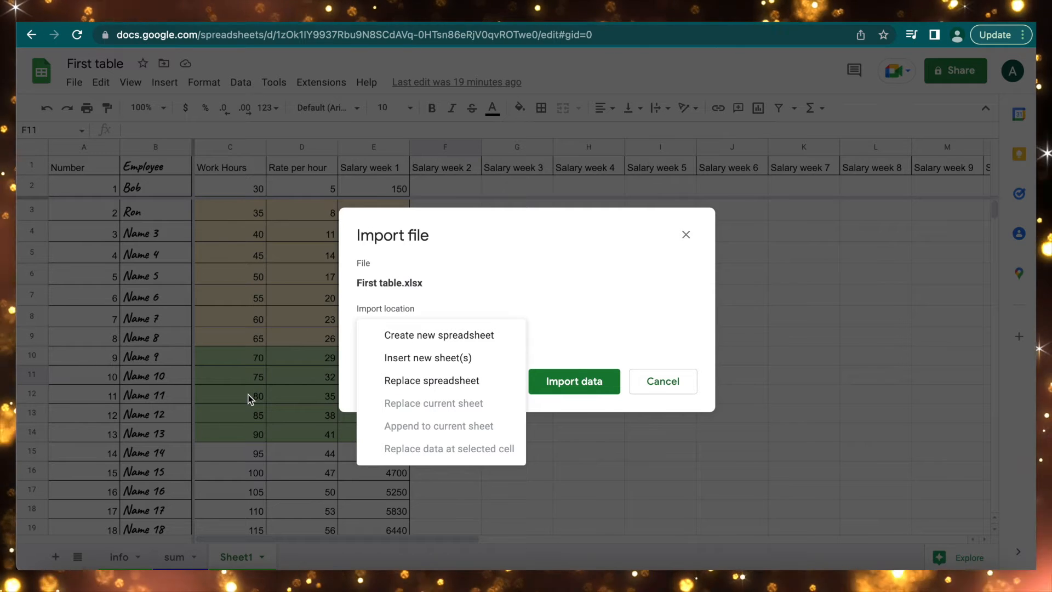
pyautogui.click(457, 335)
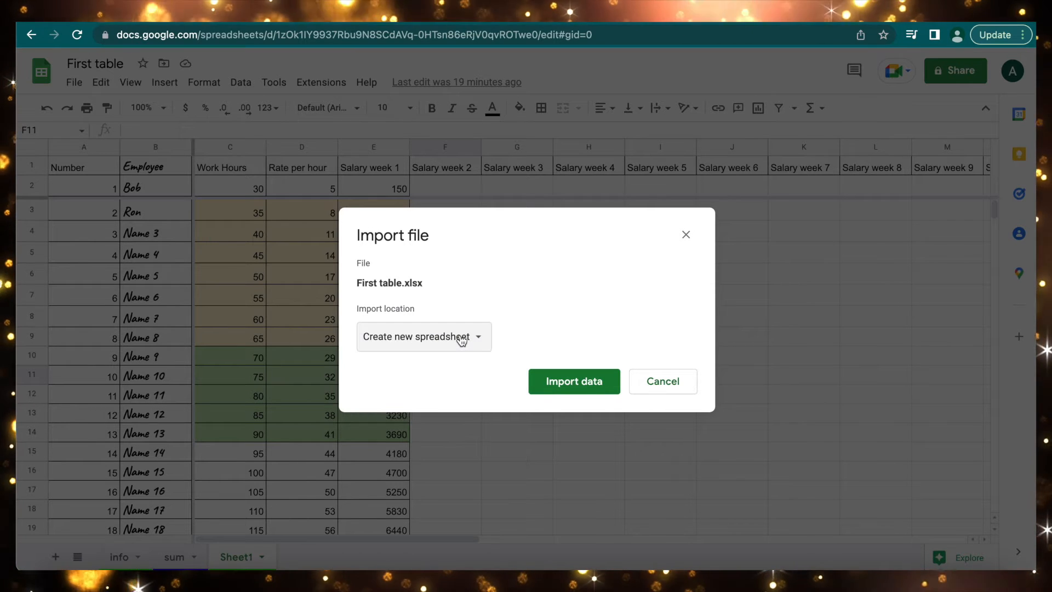
pyautogui.click(587, 392)
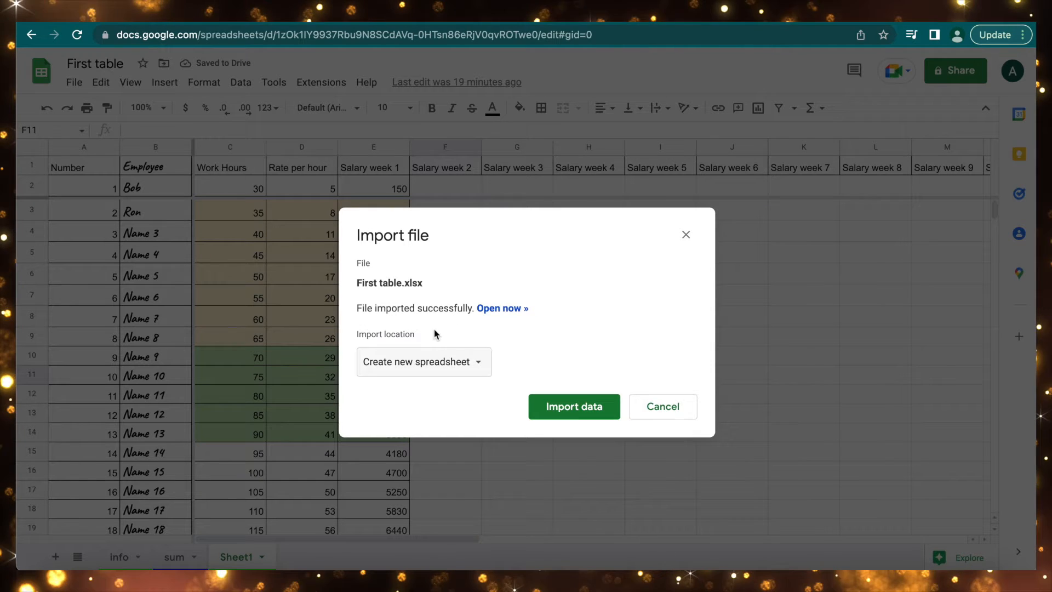
# Open the imported spreadsheet to check its Sheet1, and return to the original document, closing the import dialog
pyautogui.click(498, 312)
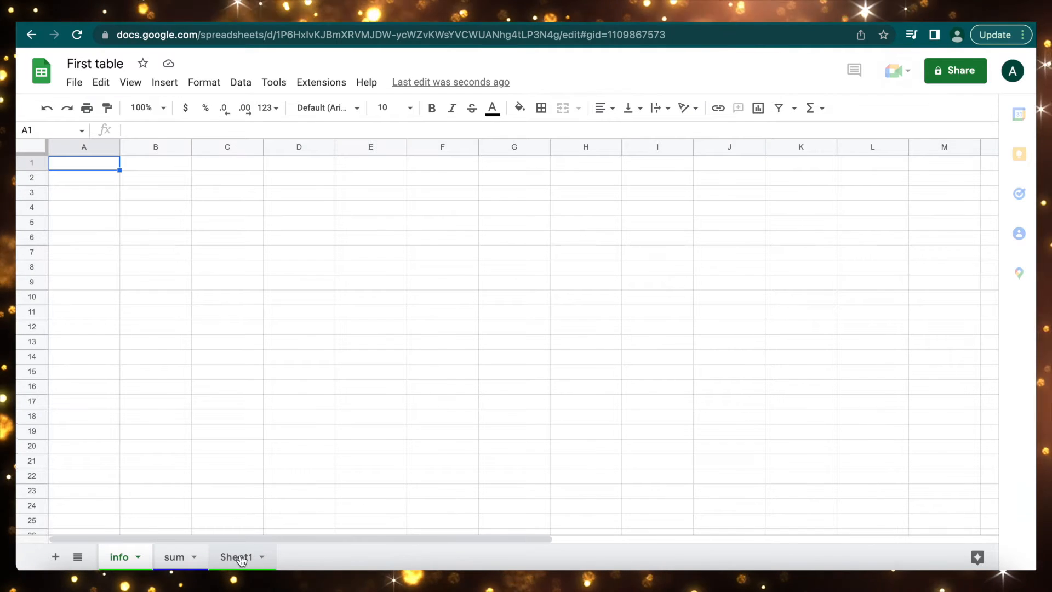
pyautogui.click(241, 558)
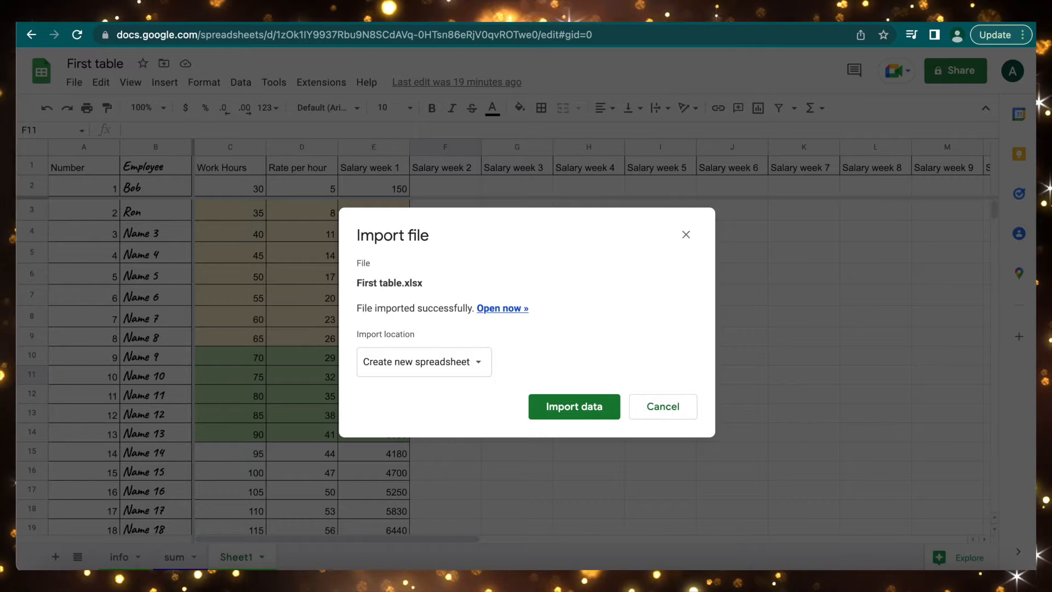
pyautogui.press('Escape')
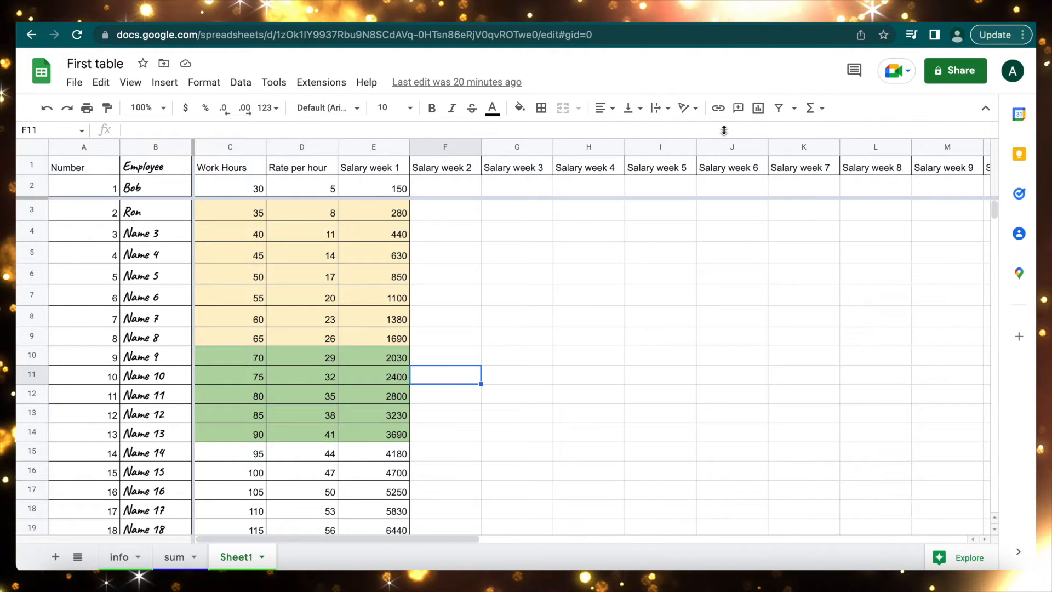
pyautogui.click(959, 74)
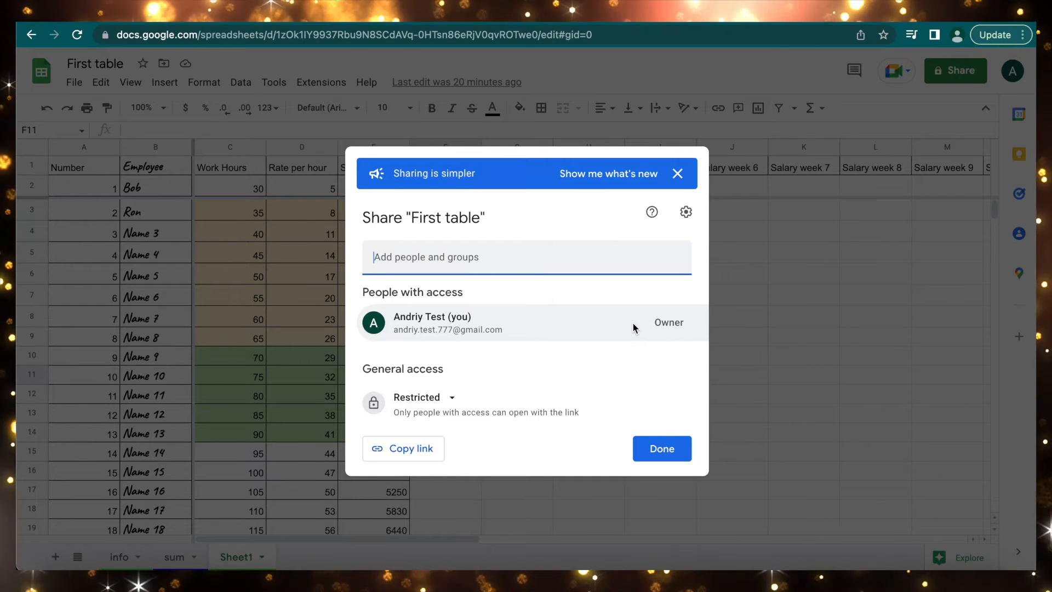
pyautogui.moveTo(492, 324)
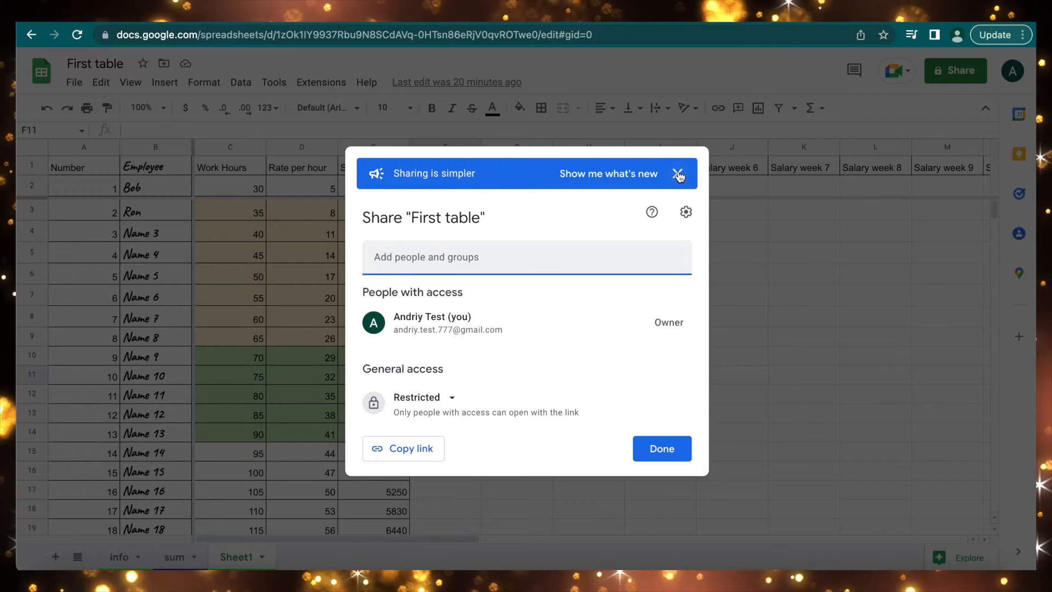
pyautogui.click(677, 173)
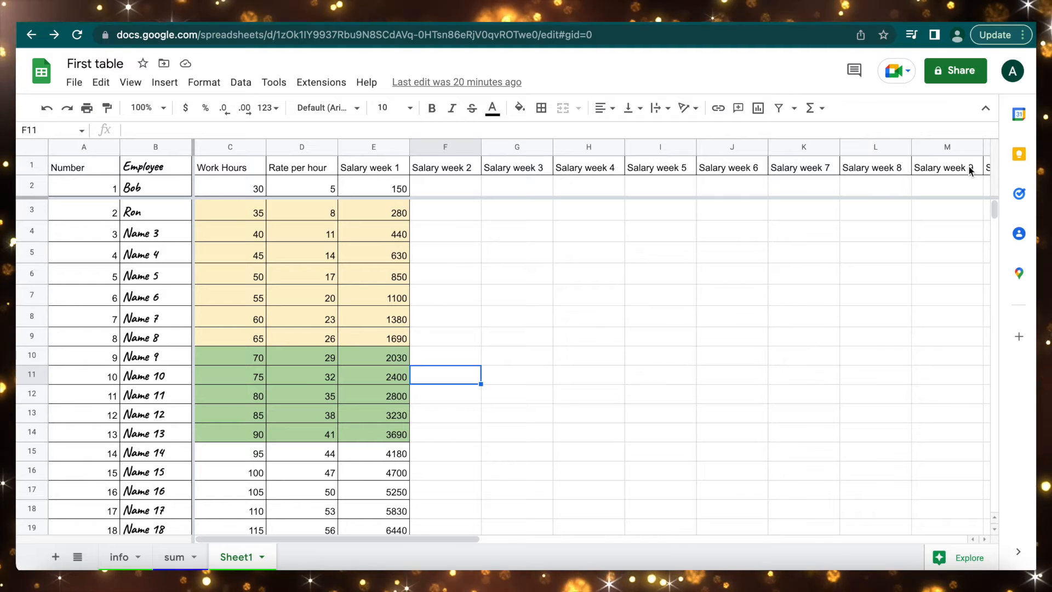
# Share First table with general access set to Anyone with the link, keeping the Viewer role
pyautogui.click(958, 75)
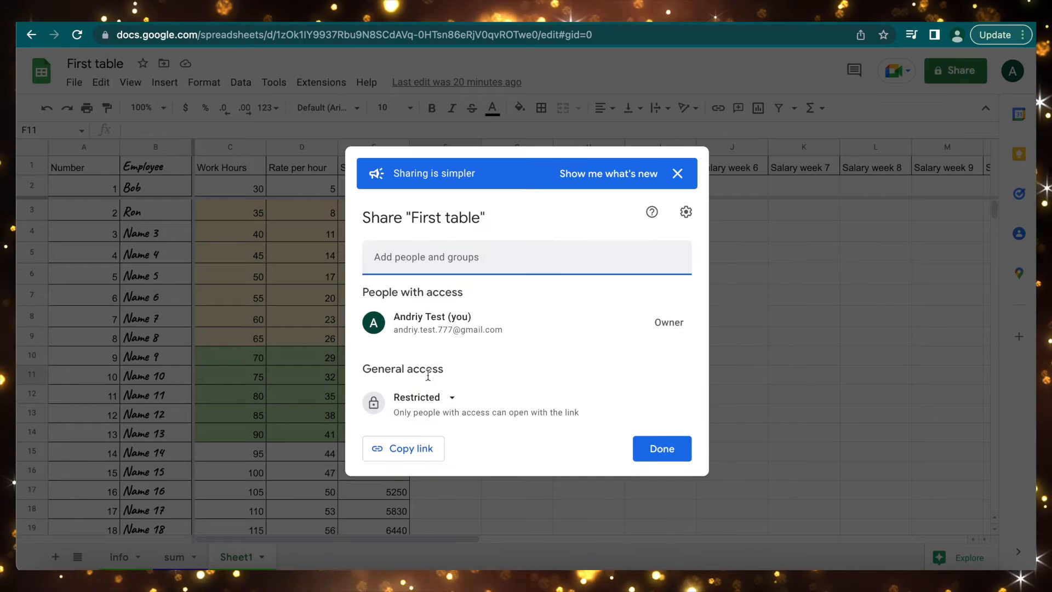
pyautogui.click(458, 403)
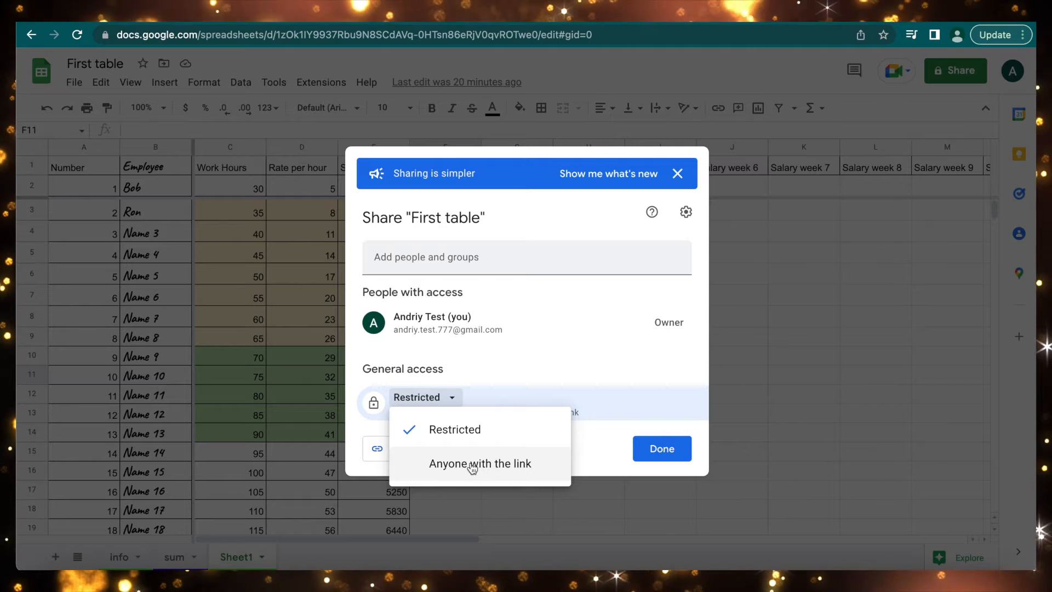
pyautogui.click(514, 467)
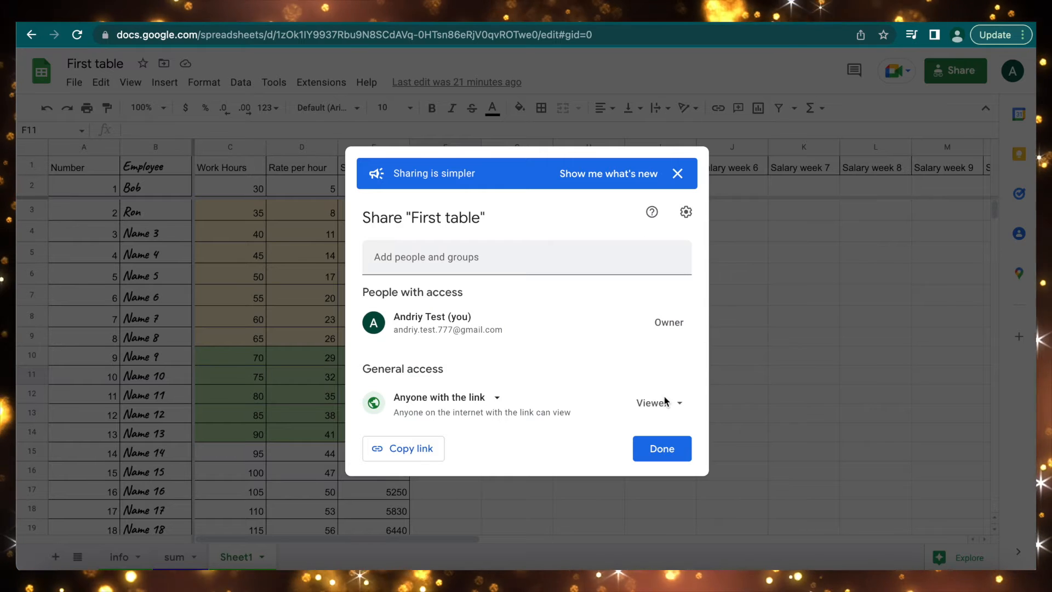
pyautogui.click(660, 448)
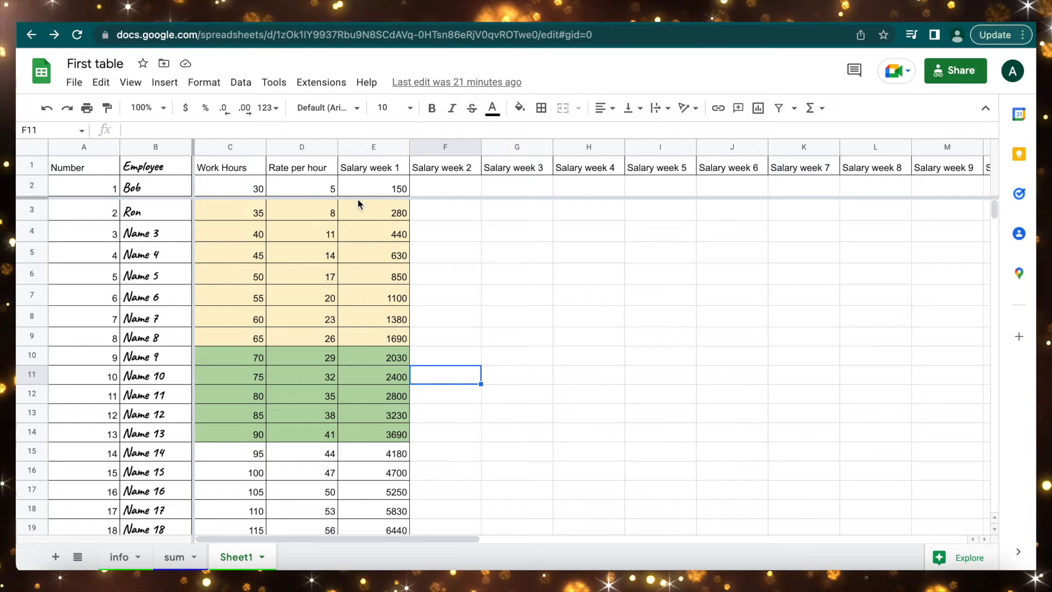
# Copy the spreadsheet's web address and open it in a new tab of the other browser profile
pyautogui.click(395, 30)
pyautogui.press('super+c')
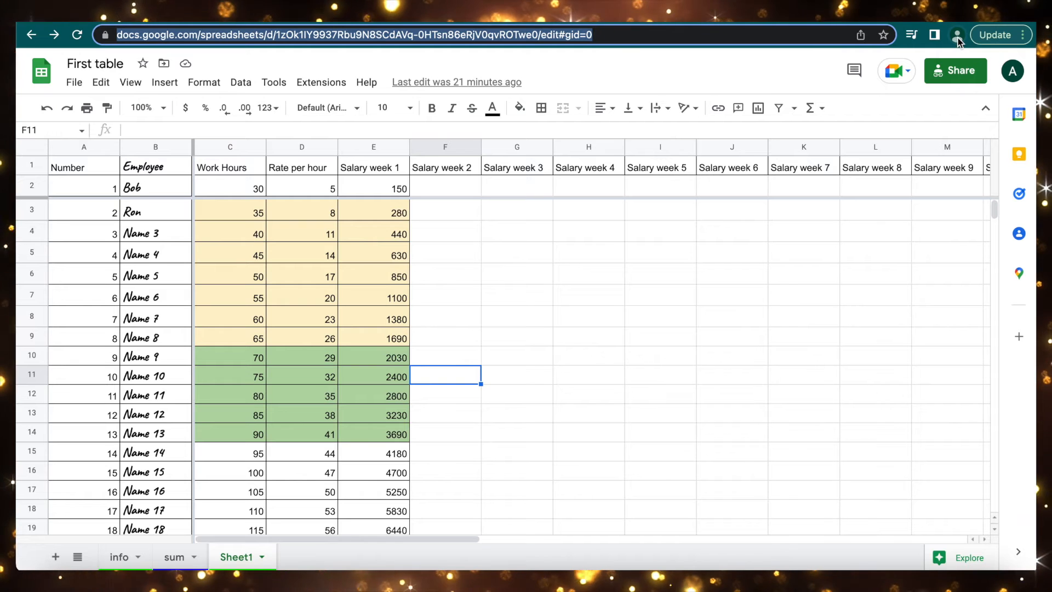
pyautogui.click(946, 569)
pyautogui.press('super+t')
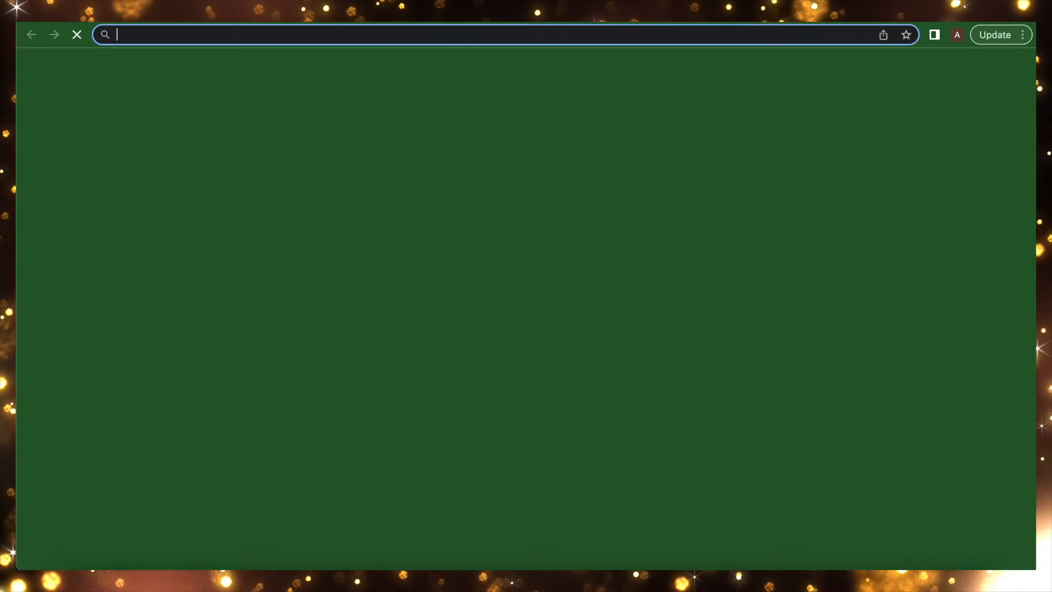
pyautogui.press('super+v')
pyautogui.press('Return')
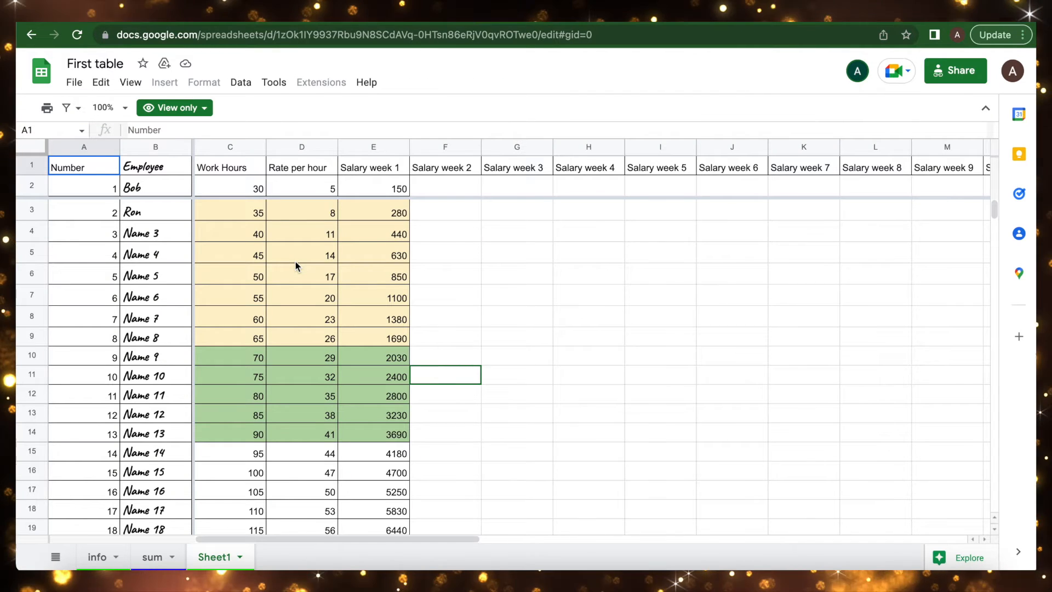
# Examine the view-only copy of First table by selecting cells in Sheet1, opening the sum sheet and returning to Sheet1
pyautogui.click(242, 256)
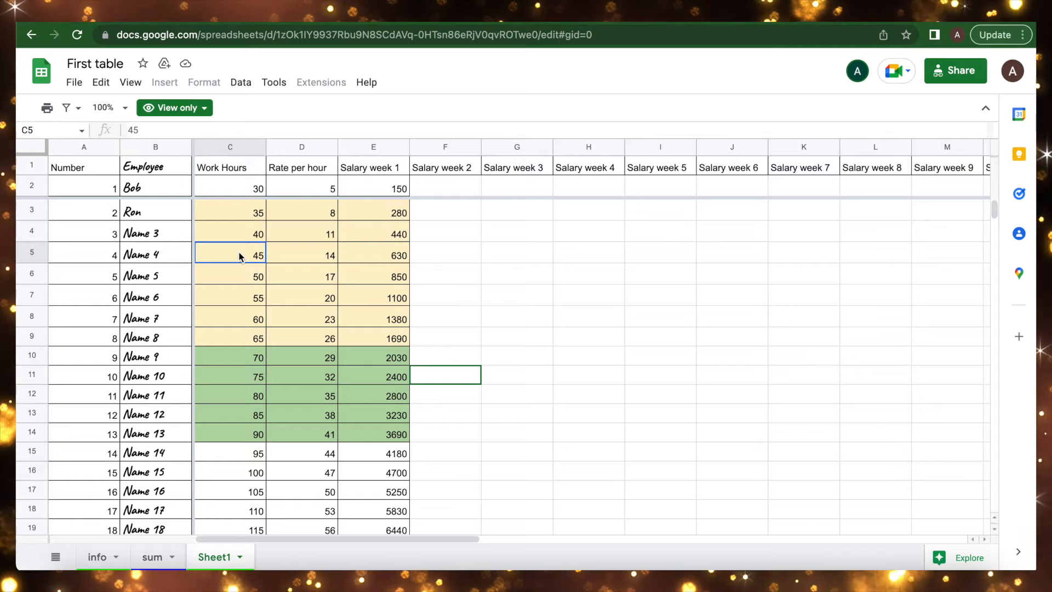
pyautogui.click(290, 279)
pyautogui.press('Down')
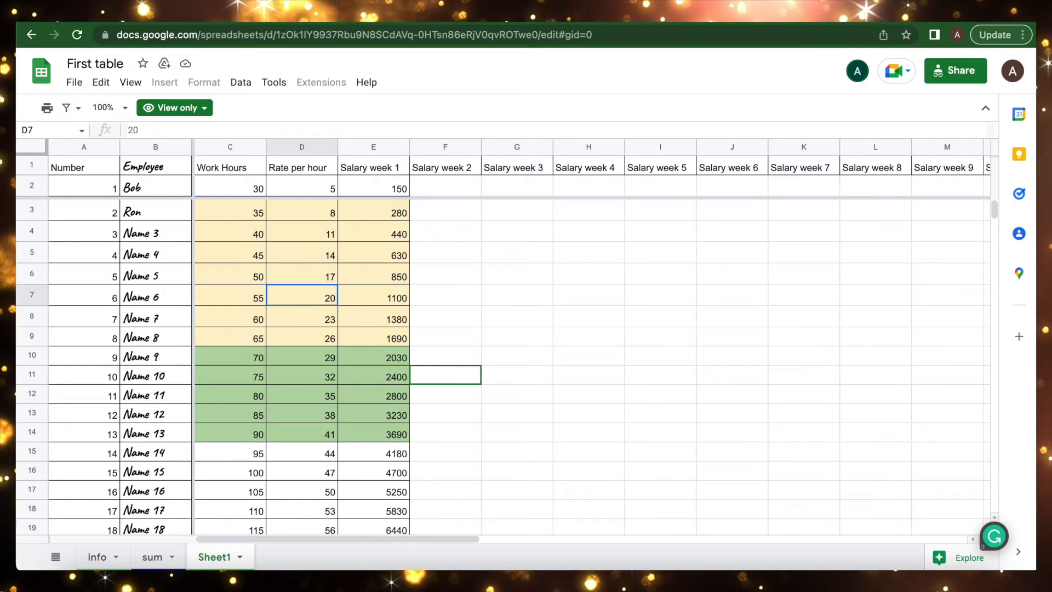
pyautogui.click(375, 320)
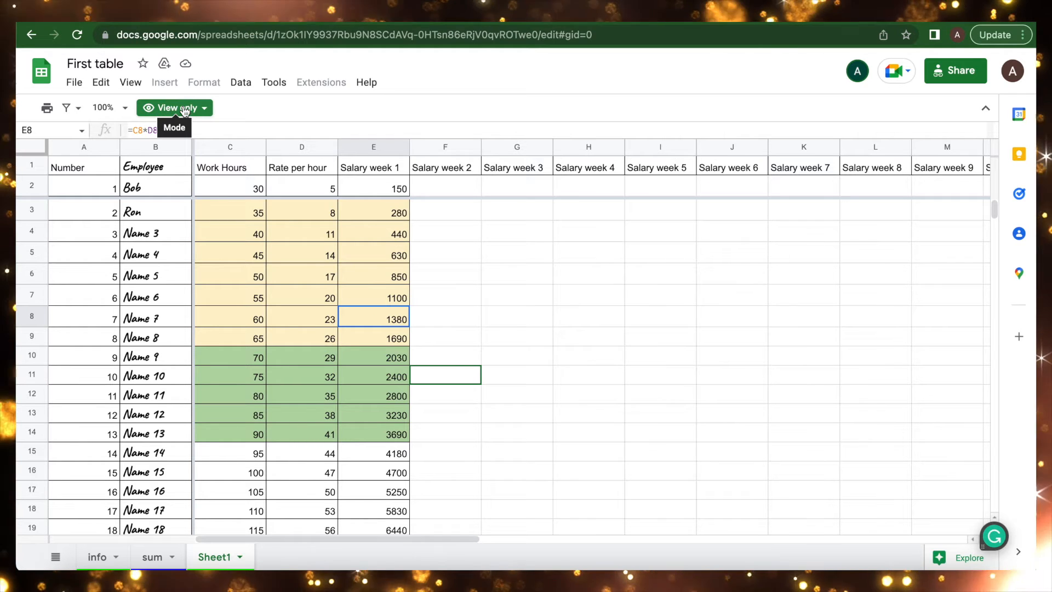
pyautogui.click(376, 298)
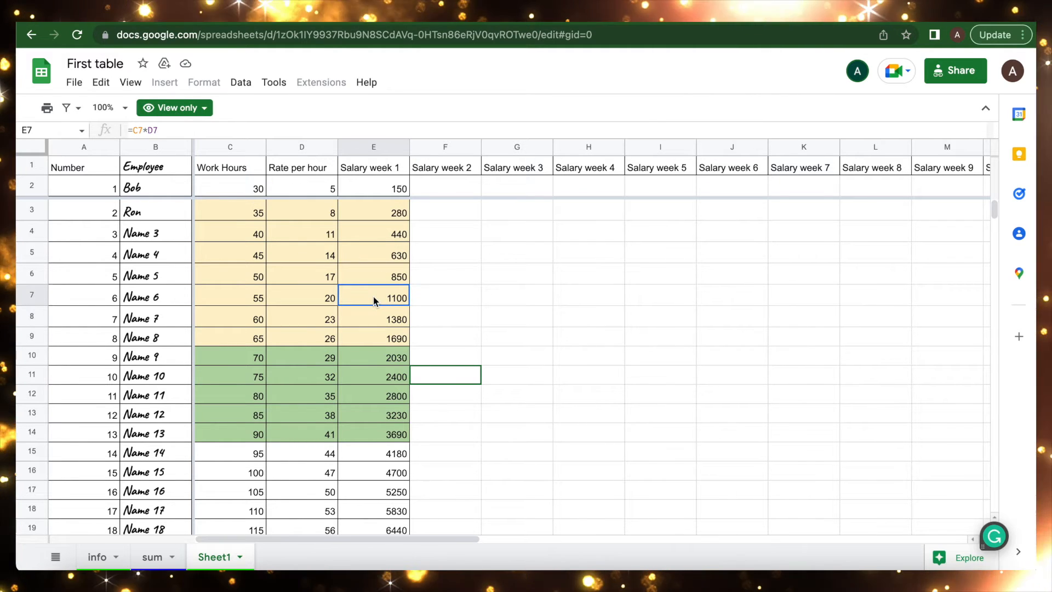
pyautogui.click(290, 269)
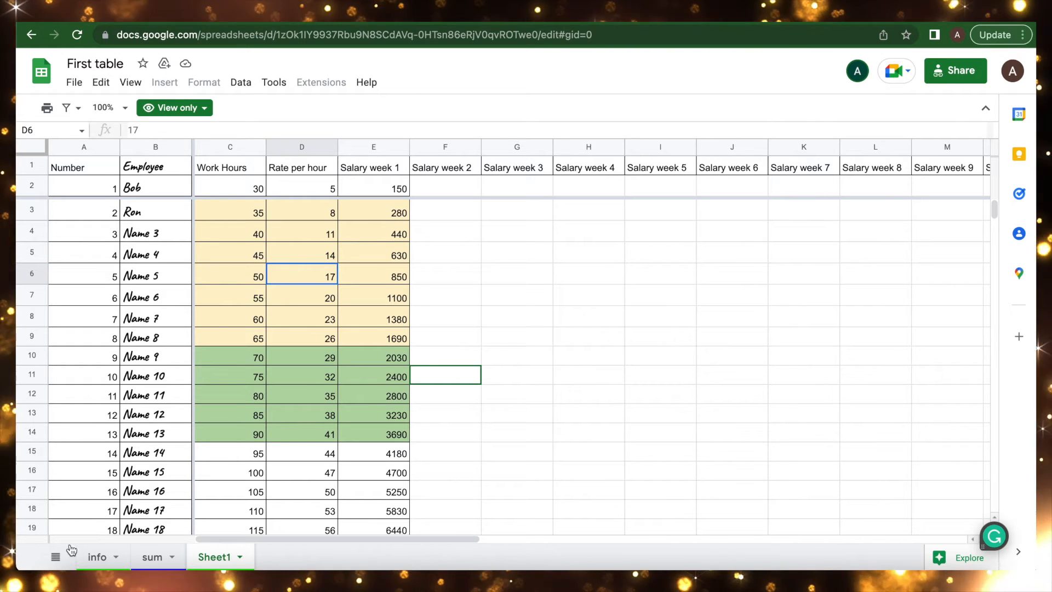
pyautogui.click(150, 559)
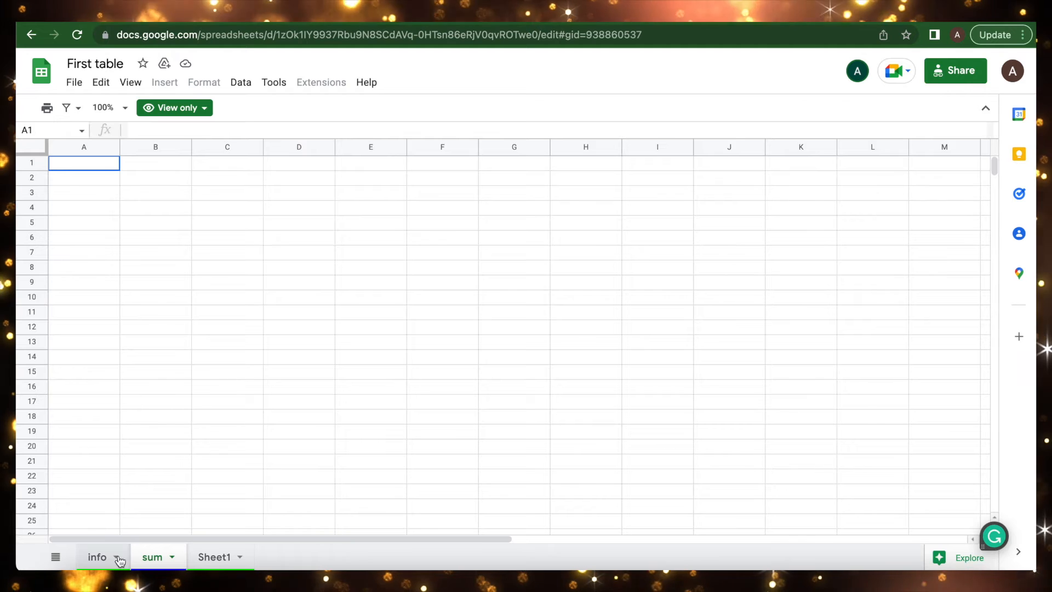
pyautogui.click(215, 557)
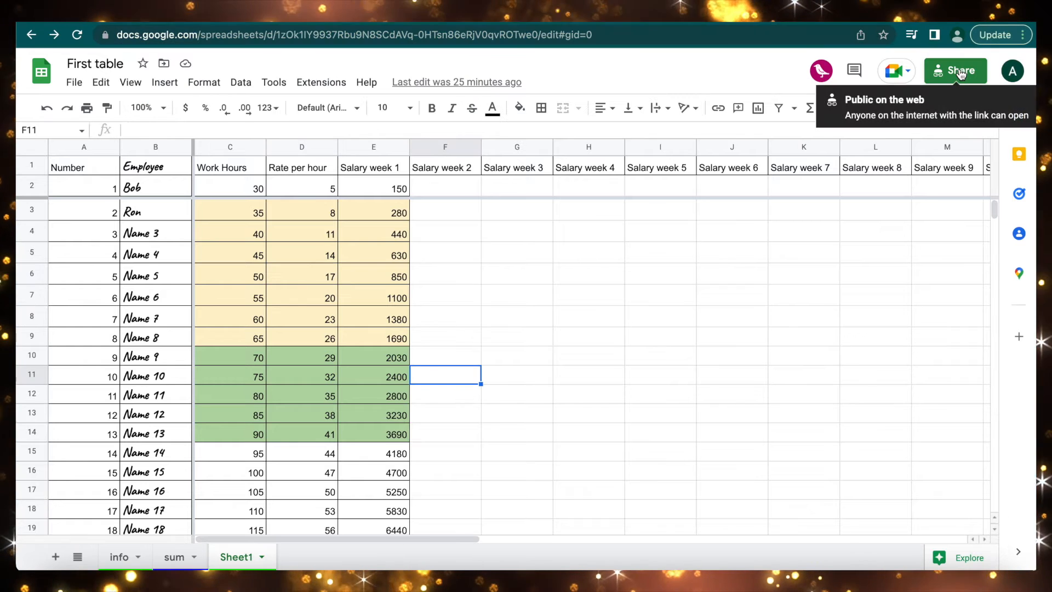
# In the owner's document, change the role for Anyone with the link to Commenter
pyautogui.click(960, 72)
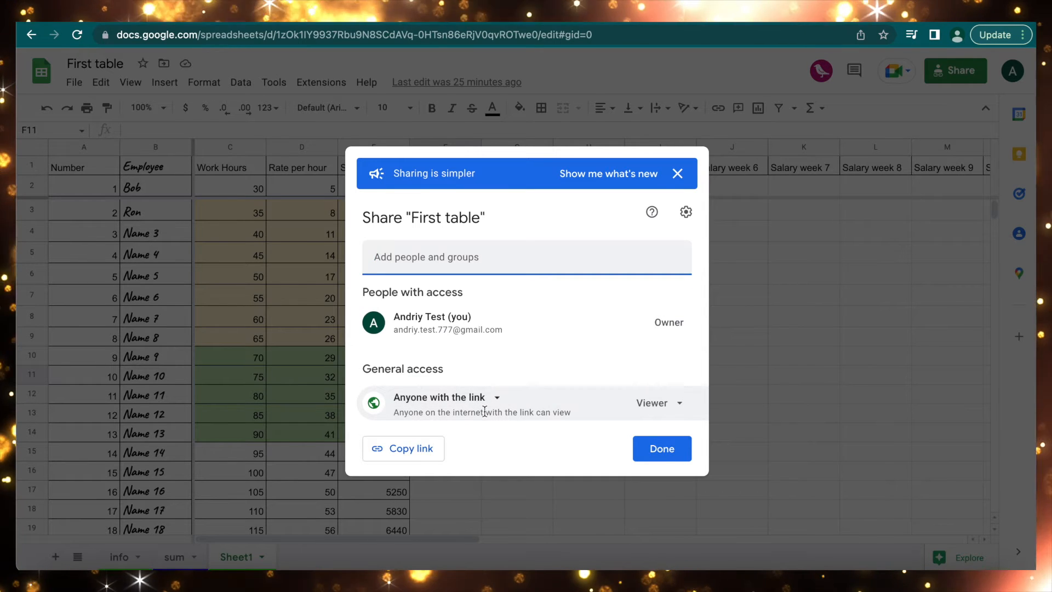
pyautogui.click(684, 409)
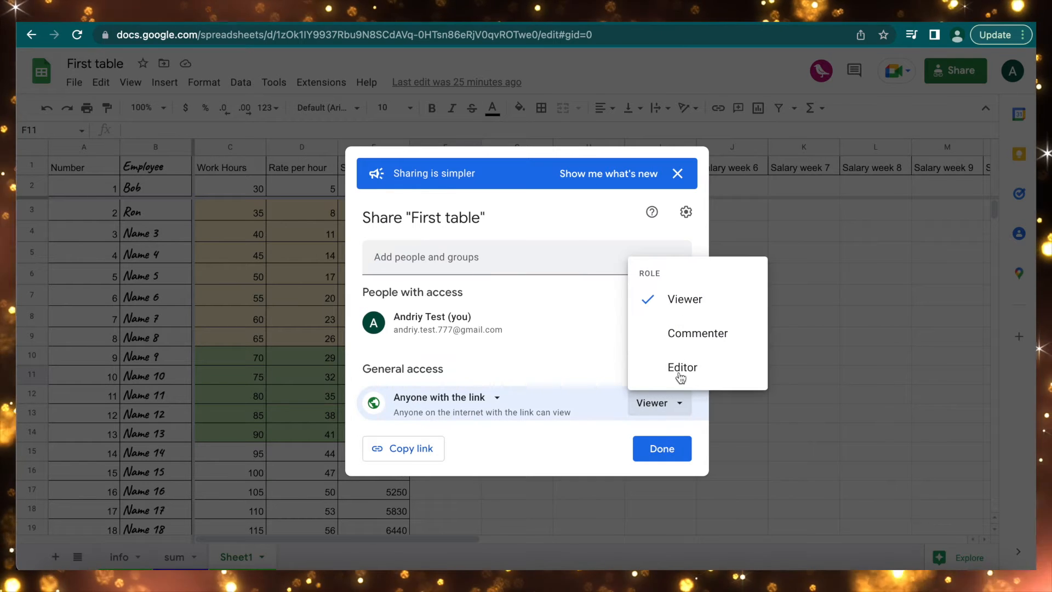
pyautogui.click(683, 335)
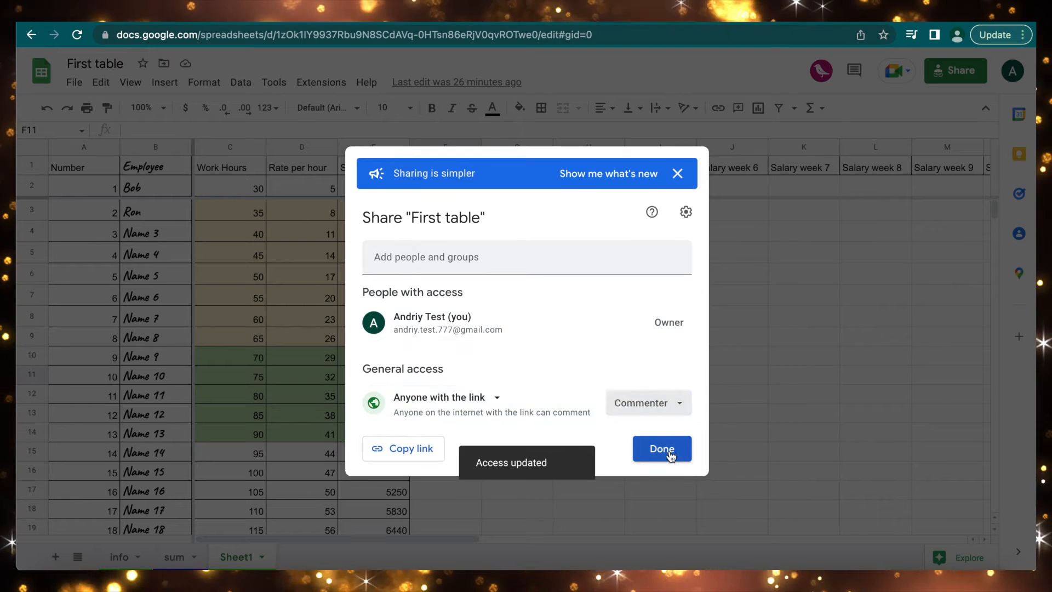
pyautogui.click(663, 450)
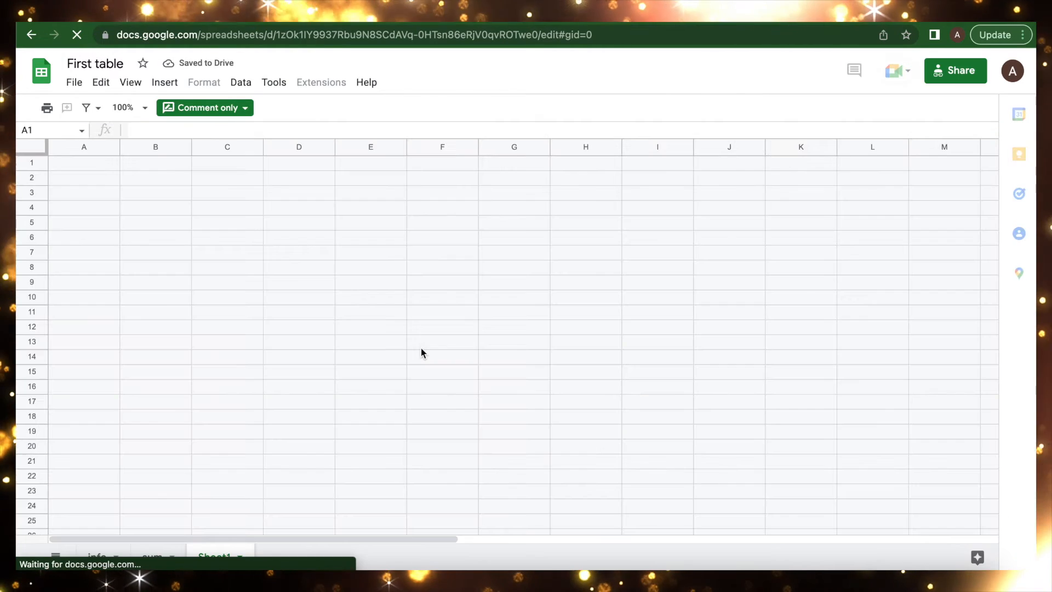
# In the other profile's copy, add the comment "information 222" to cell D6 of Sheet1 and check it on the cell
pyautogui.click(300, 274)
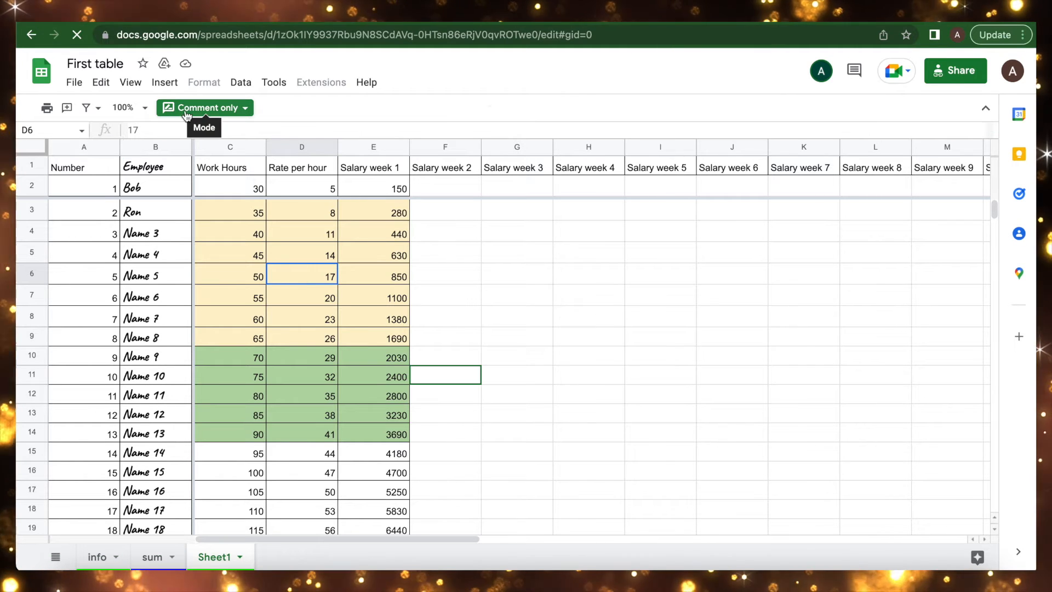
pyautogui.rightClick(313, 271)
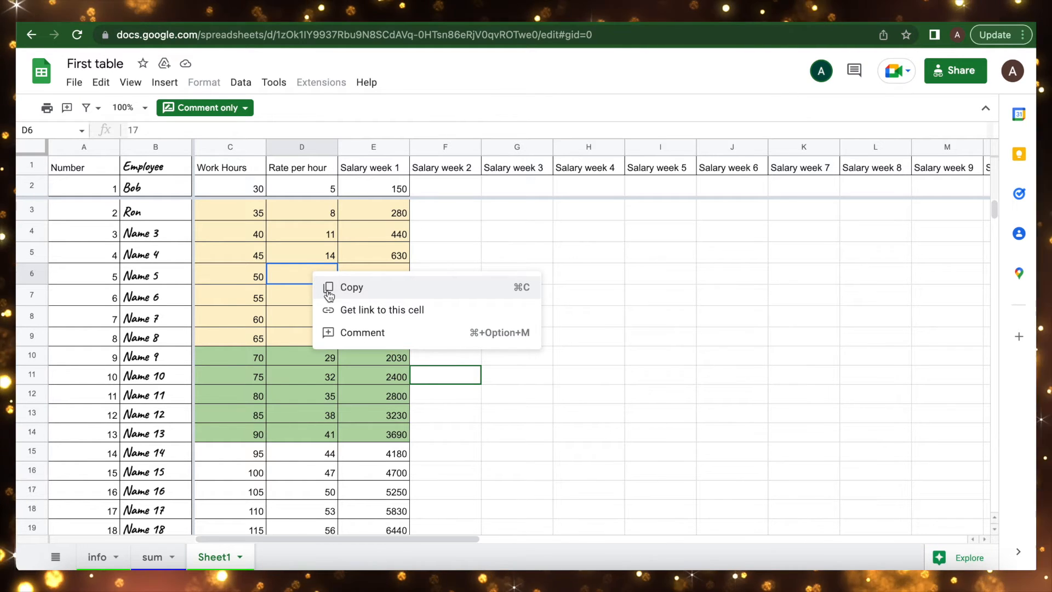
pyautogui.click(352, 332)
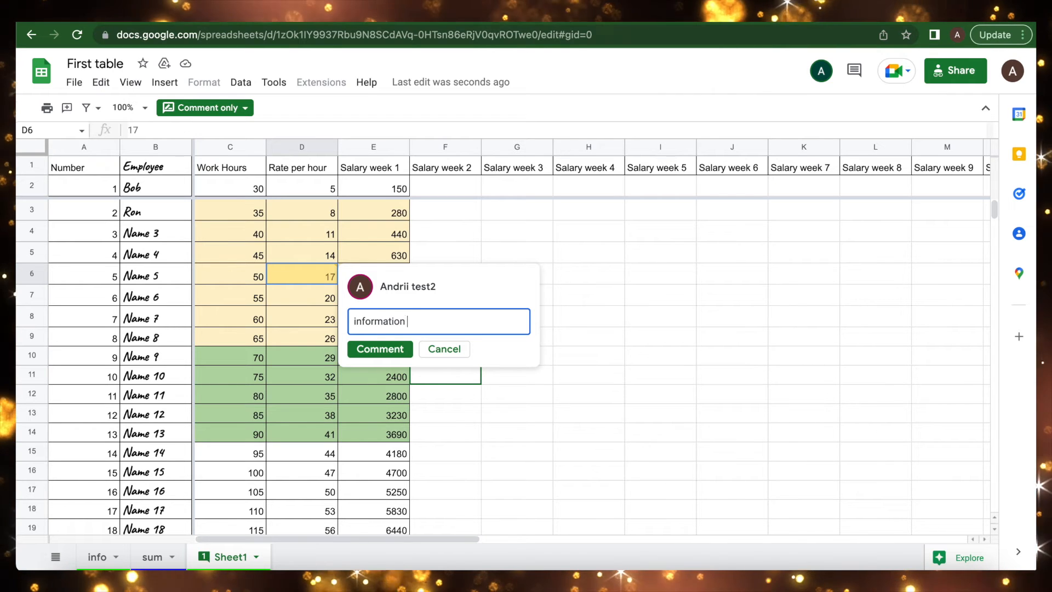
pyautogui.click(388, 352)
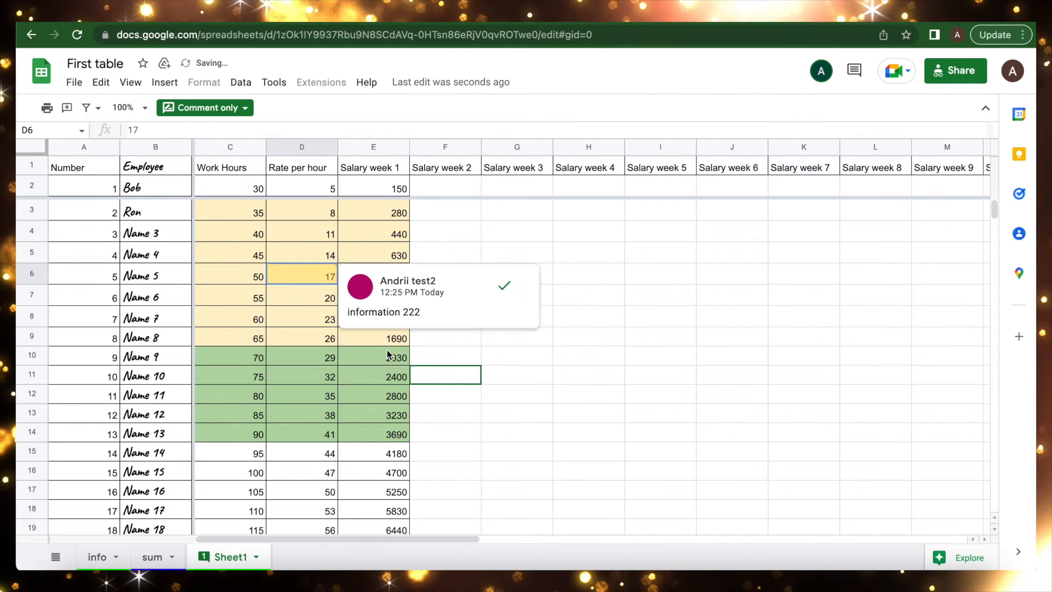
pyautogui.click(376, 371)
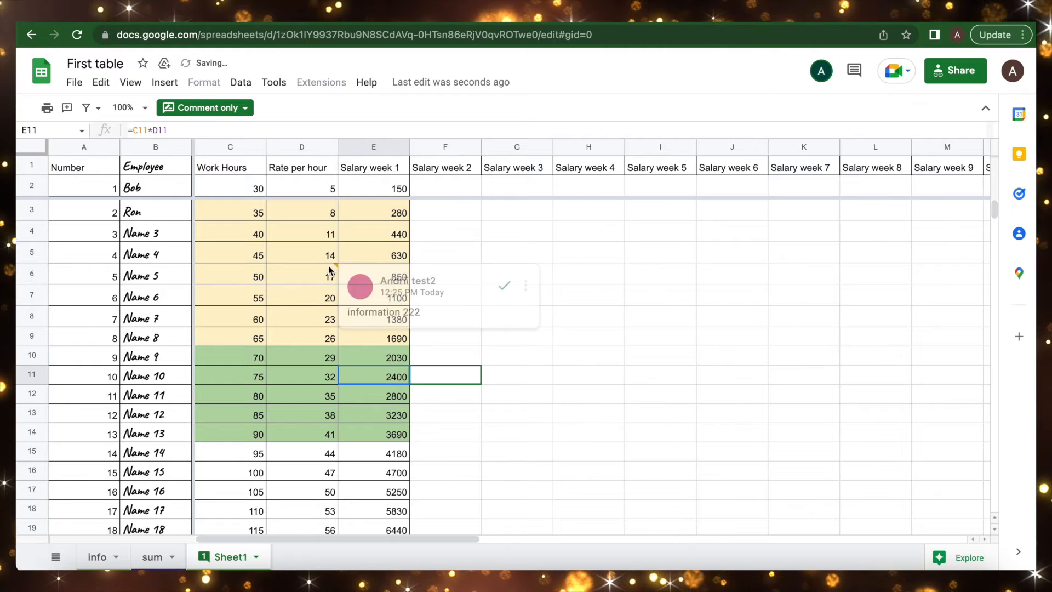
pyautogui.moveTo(331, 270)
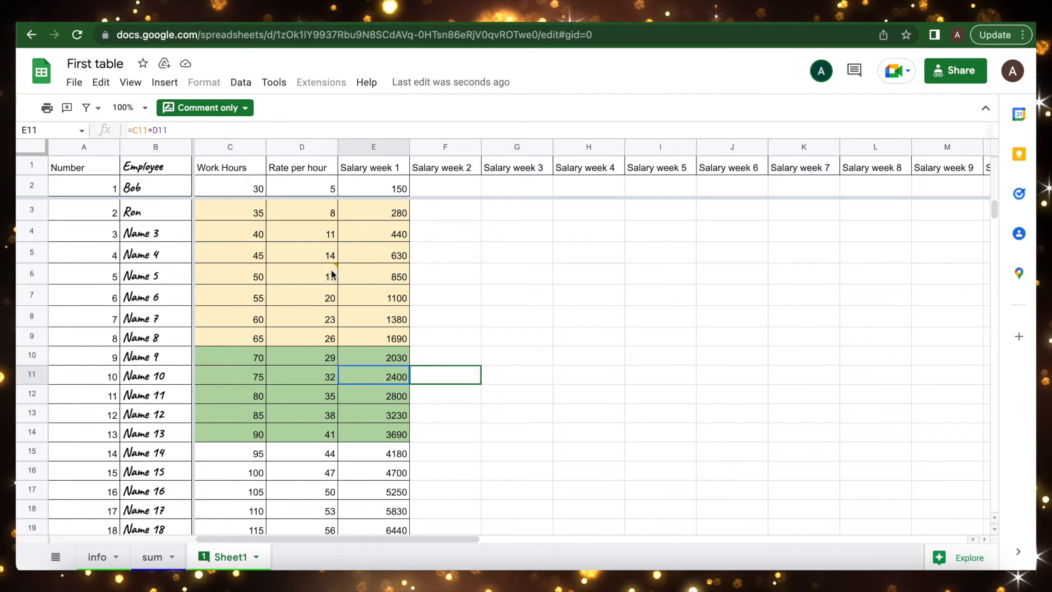
pyautogui.click(317, 298)
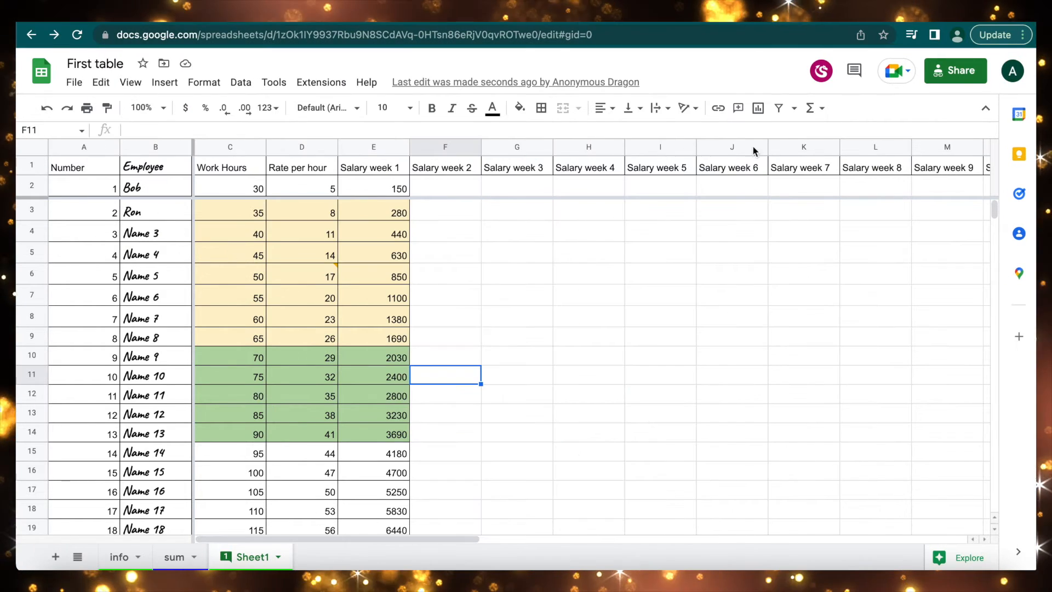
# Back in the owner's document, review the sharing settings and check the comment marker on cell D6
pyautogui.click(953, 72)
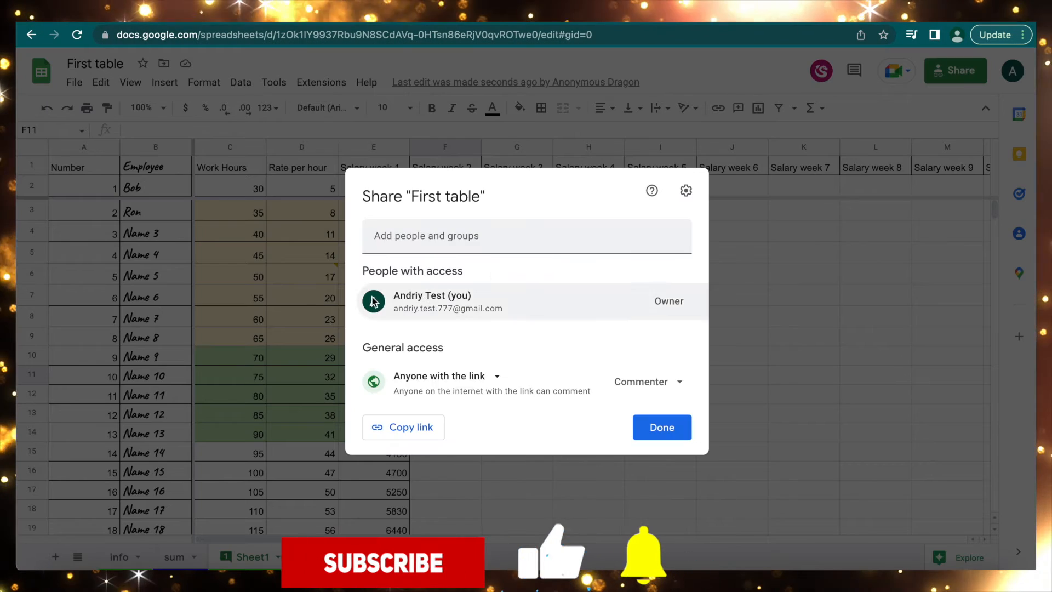
pyautogui.click(312, 302)
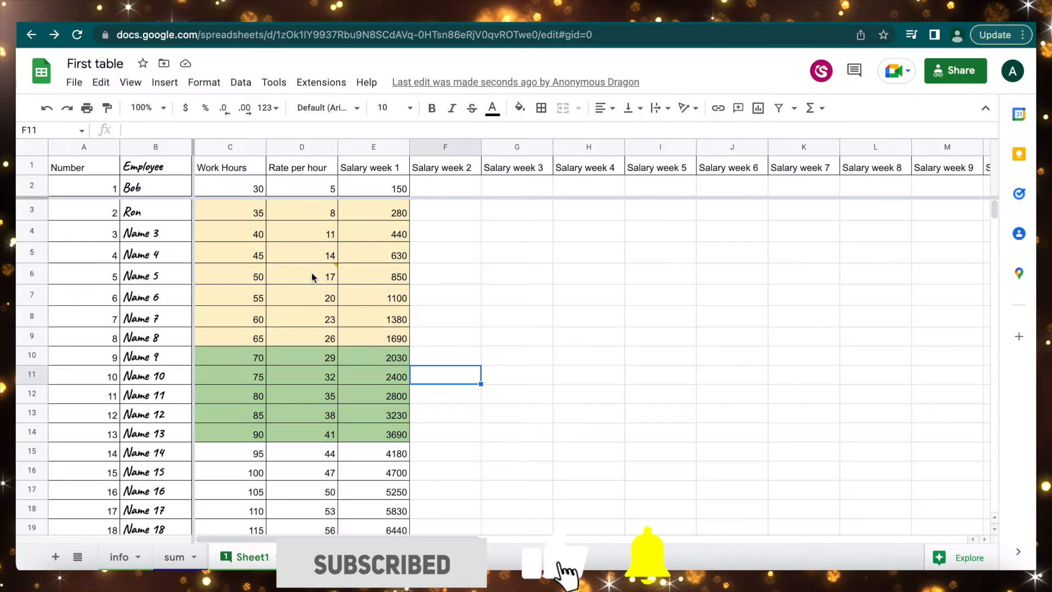
pyautogui.moveTo(316, 277)
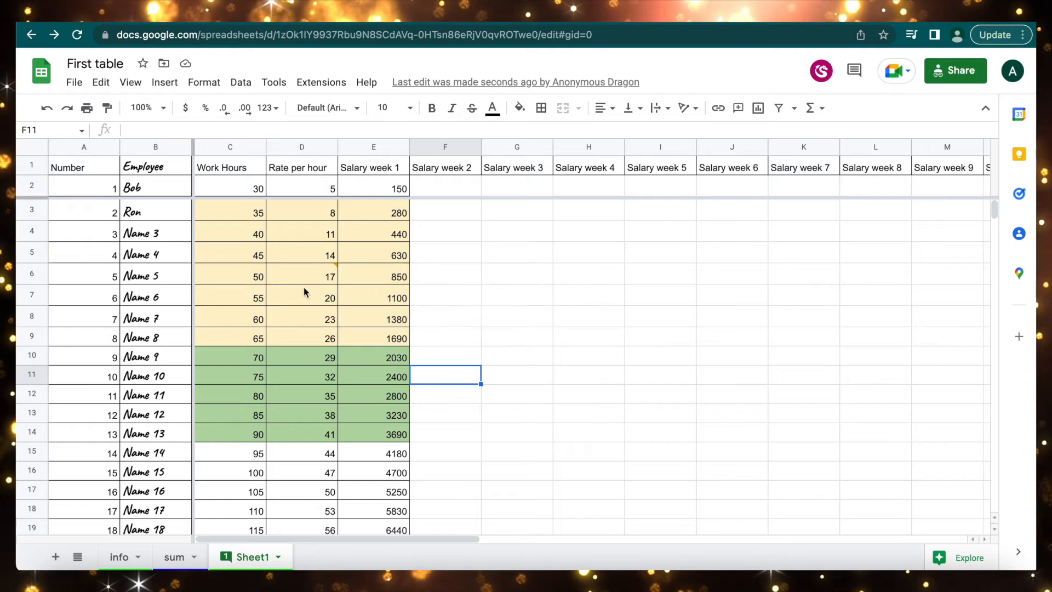
# Change the role for Anyone with the link to Editor in the sharing settings
pyautogui.click(951, 72)
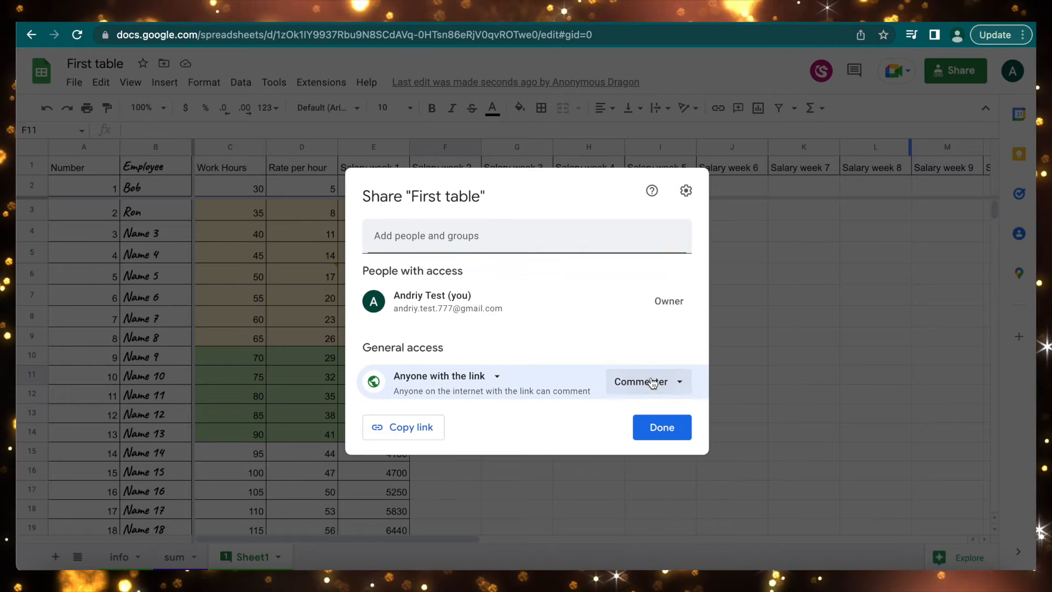
pyautogui.click(652, 383)
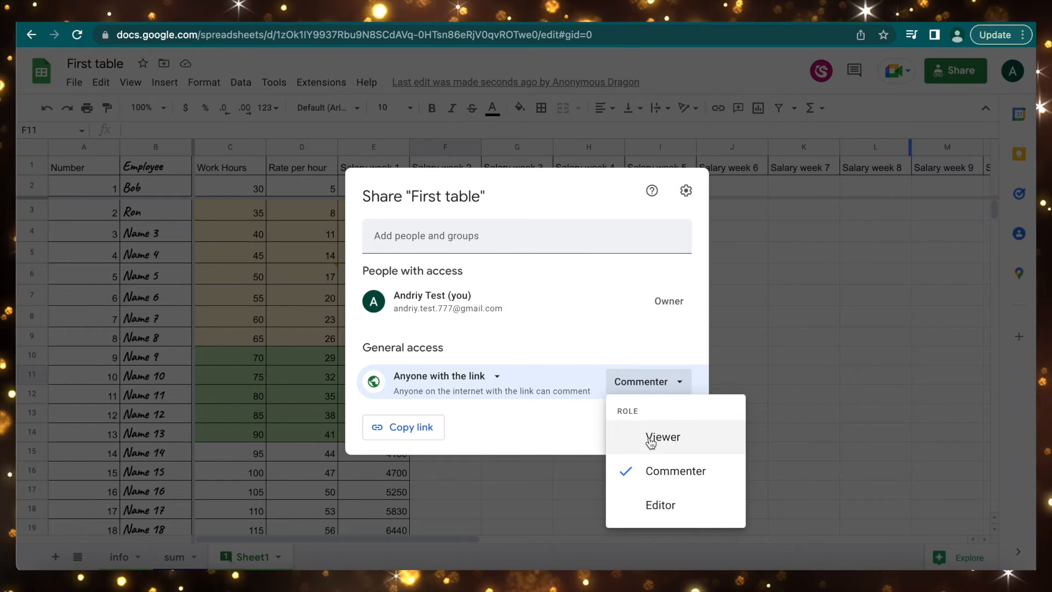
pyautogui.click(649, 505)
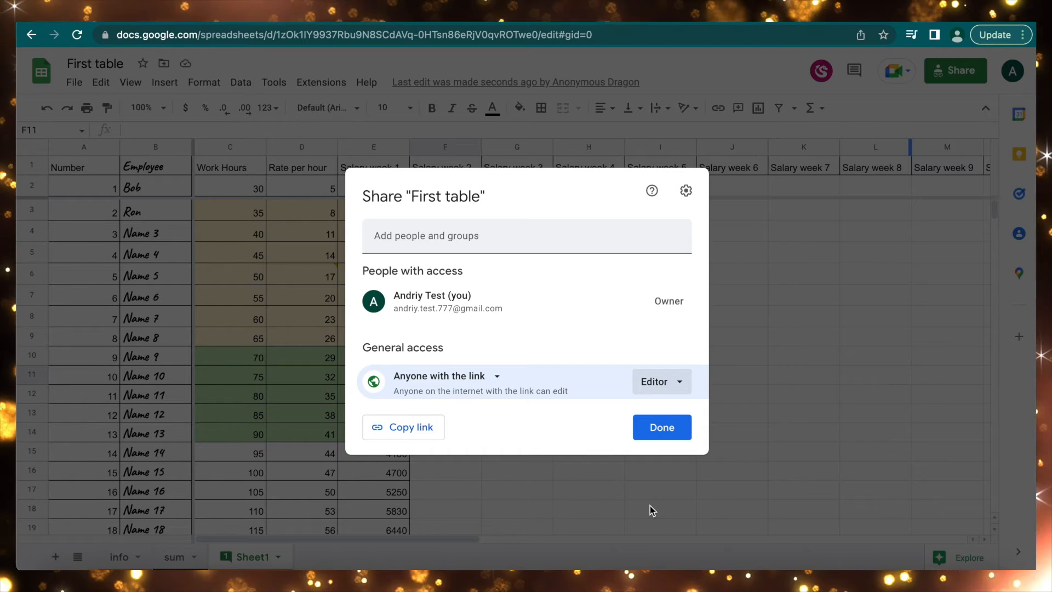
pyautogui.click(660, 428)
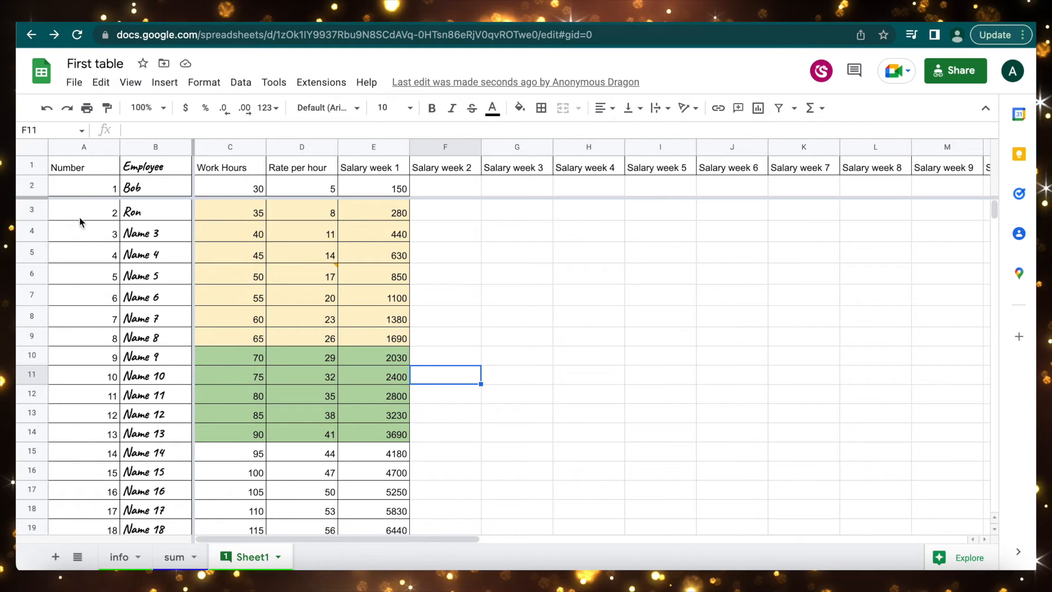
# Select columns A and B of Sheet1 and start a protected range for them with the description "protected 1"
pyautogui.click(33, 210)
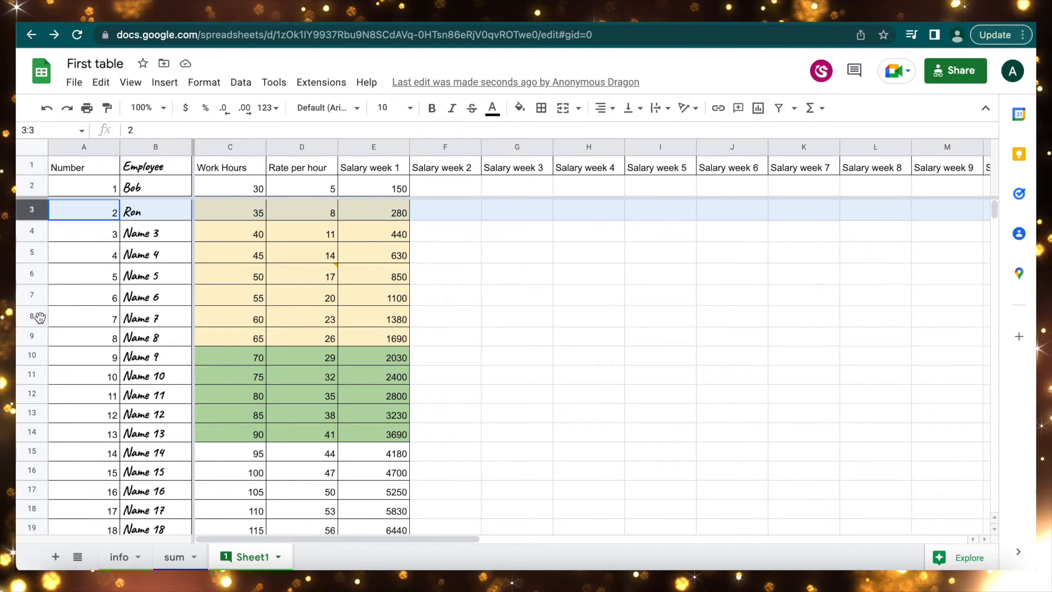
pyautogui.keyDown('shift'); pyautogui.click(40, 316); pyautogui.keyUp('shift')
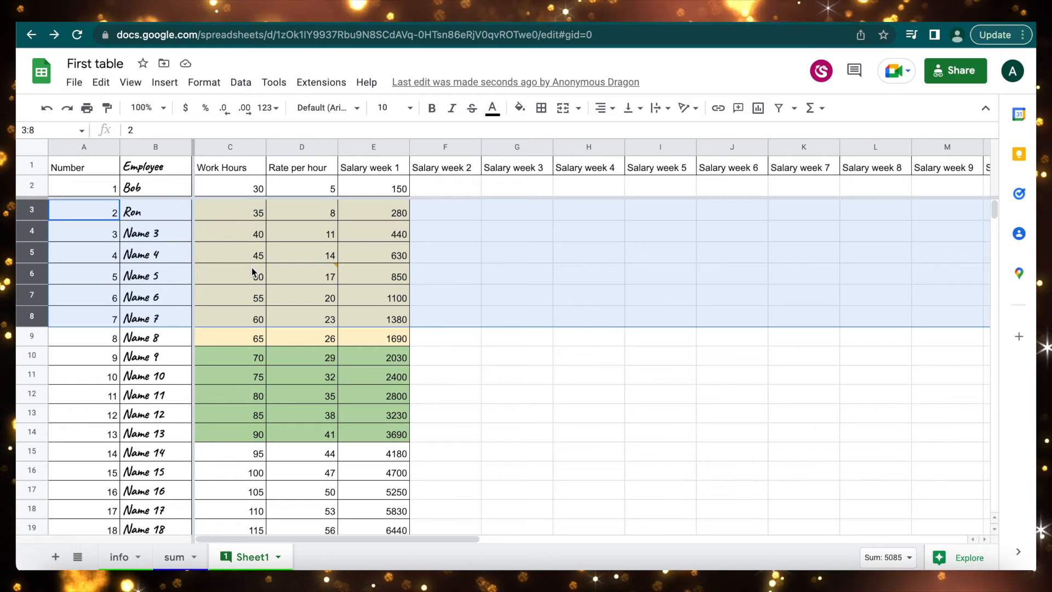
pyautogui.moveTo(101, 141)
pyautogui.mouseDown()
pyautogui.moveTo(166, 147)
pyautogui.moveTo(81, 152)
pyautogui.moveTo(108, 145)
pyautogui.moveTo(97, 149)
pyautogui.mouseUp()
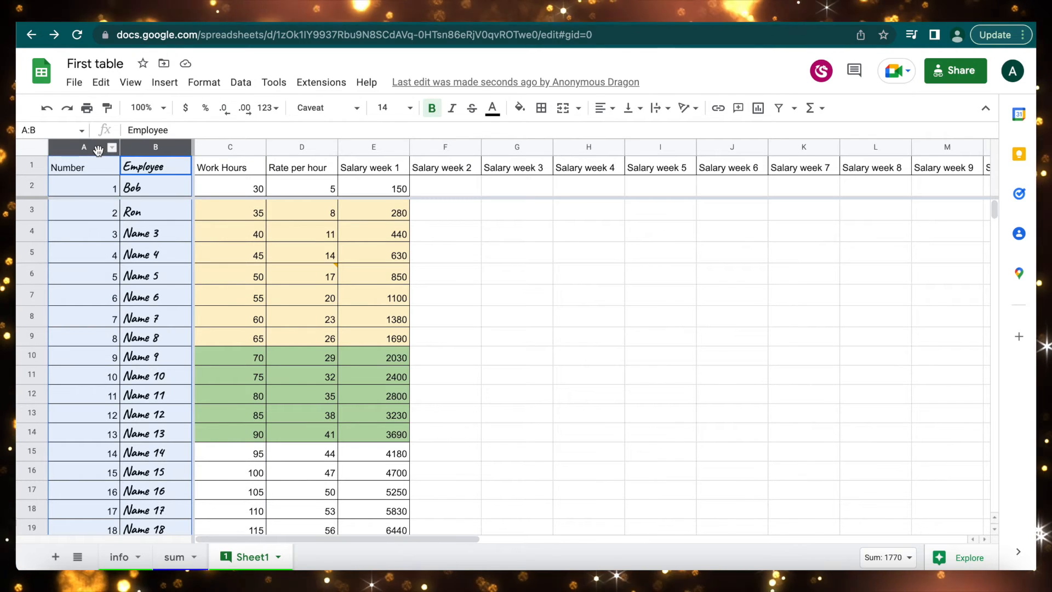
pyautogui.rightClick(154, 149)
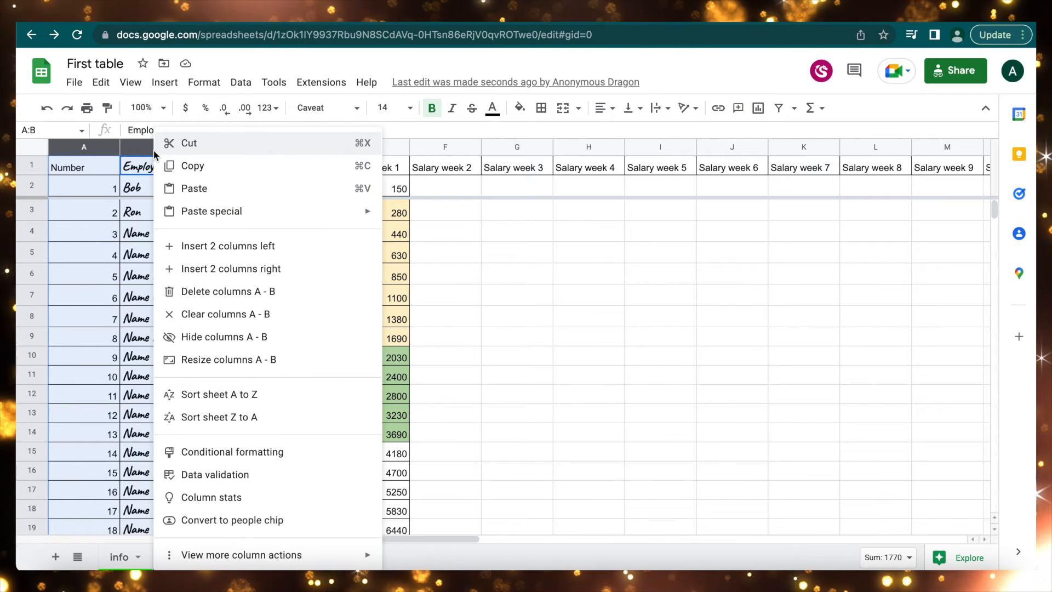
pyautogui.moveTo(350, 555)
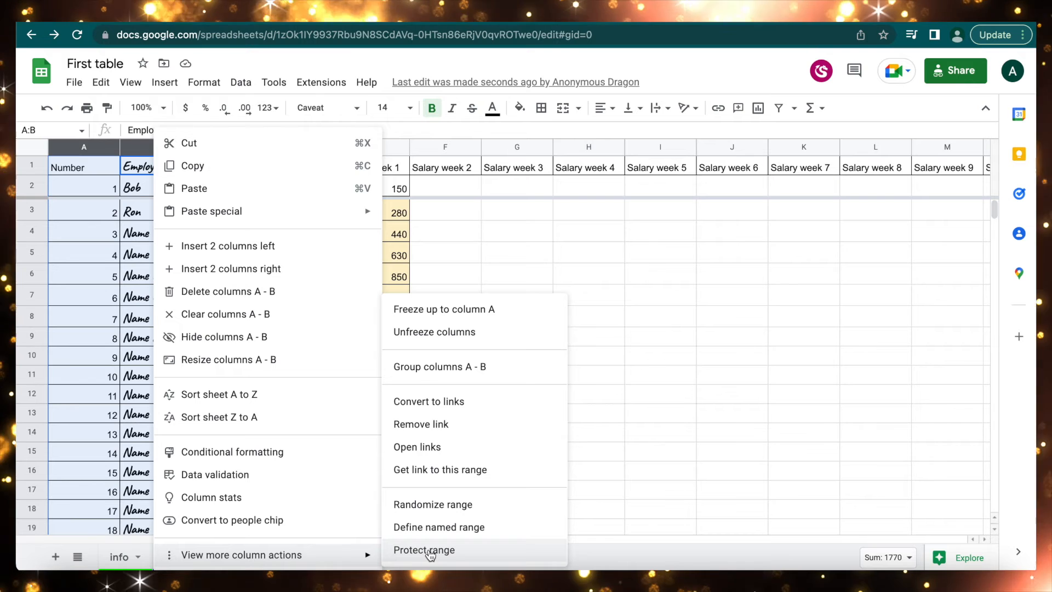
pyautogui.click(424, 549)
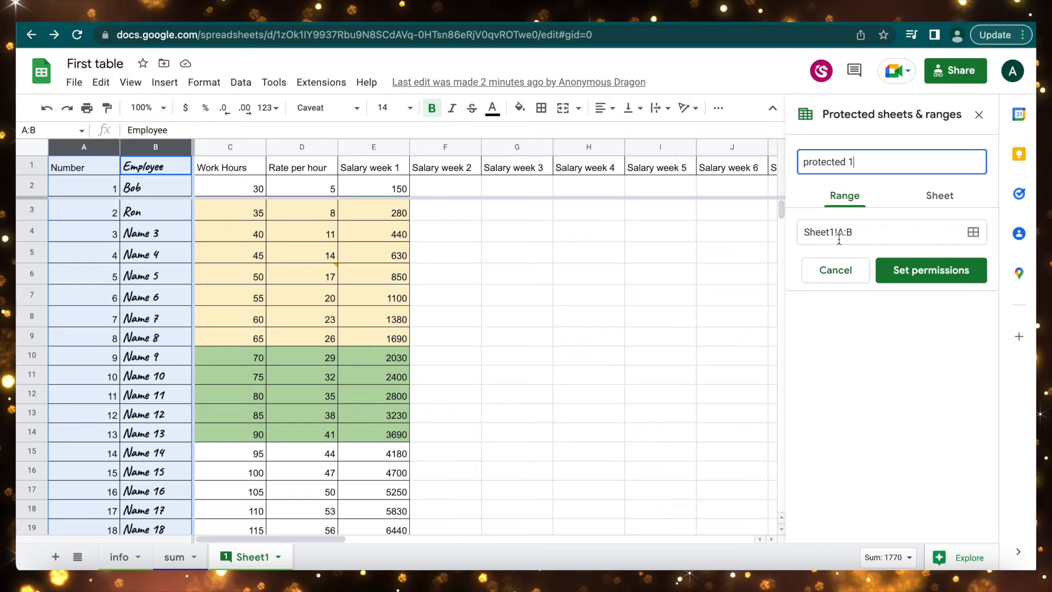
# Protect the range Sheet1!A:B rather than the whole sheet, restricting editing to Only you
pyautogui.click(937, 200)
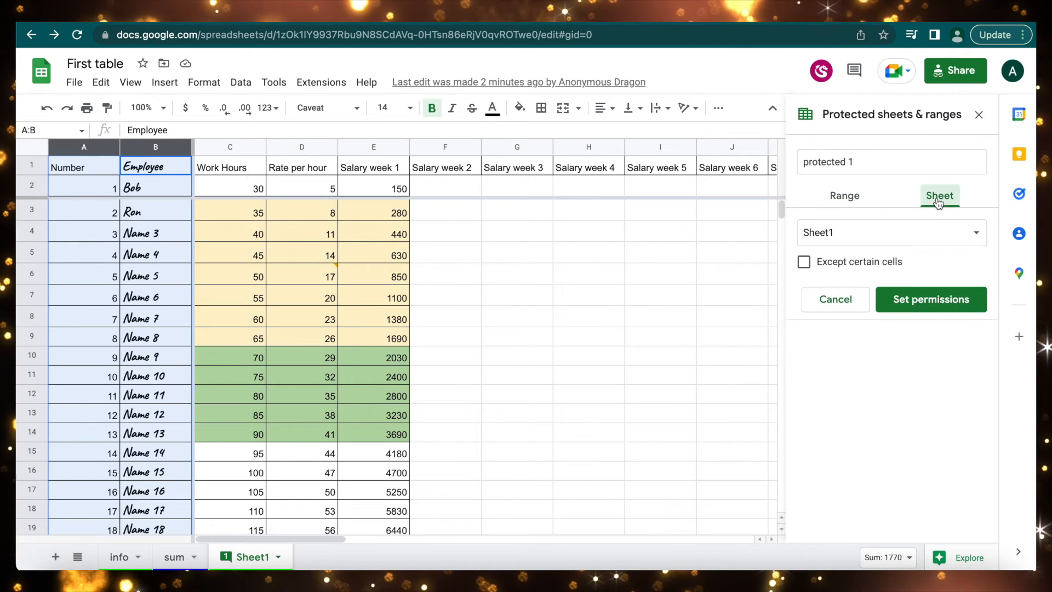
pyautogui.click(844, 200)
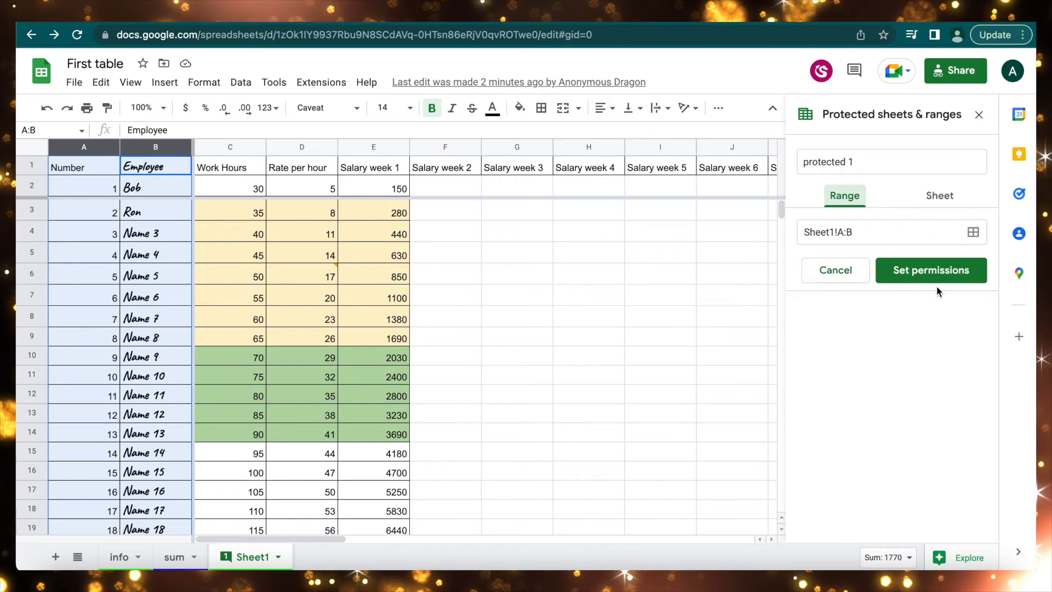
pyautogui.click(945, 272)
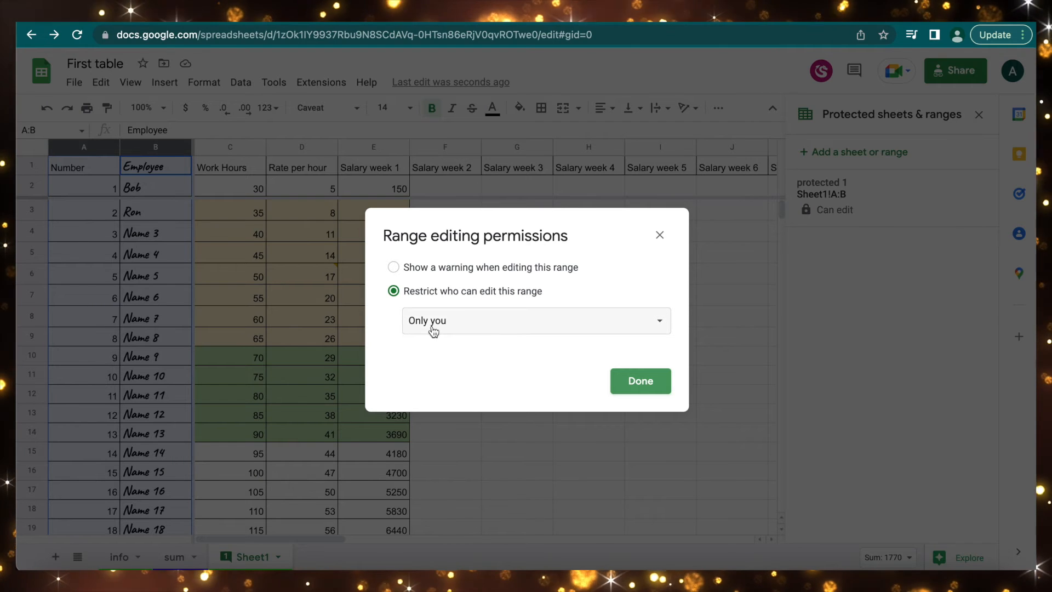
pyautogui.click(641, 381)
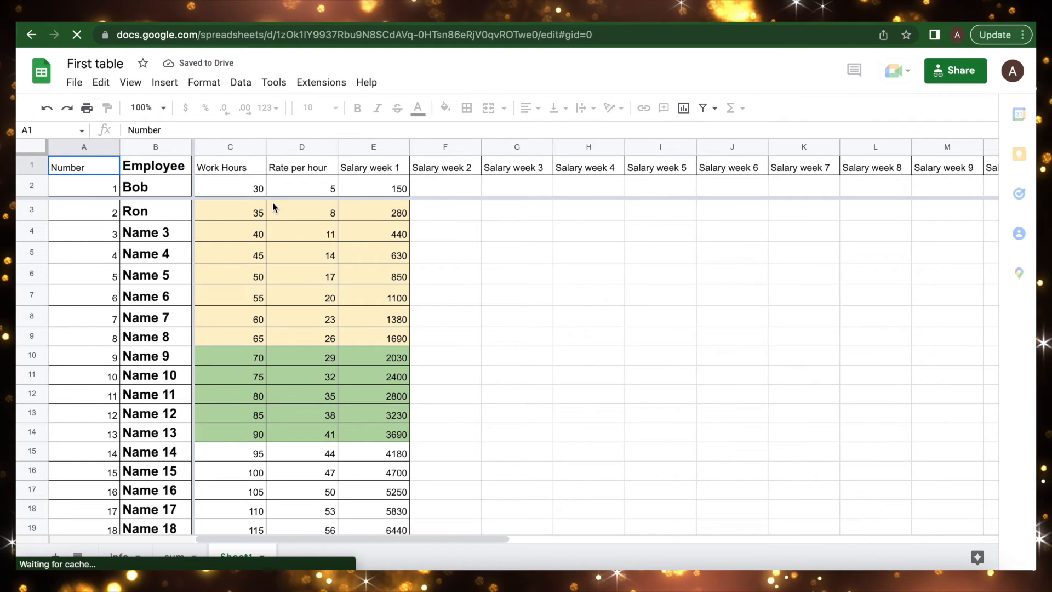
# In the second account's copy of the shared sheet, set the rate per hour in D7 to 18 and check the salary formula in E7
pyautogui.click(388, 298)
pyautogui.click(312, 299)
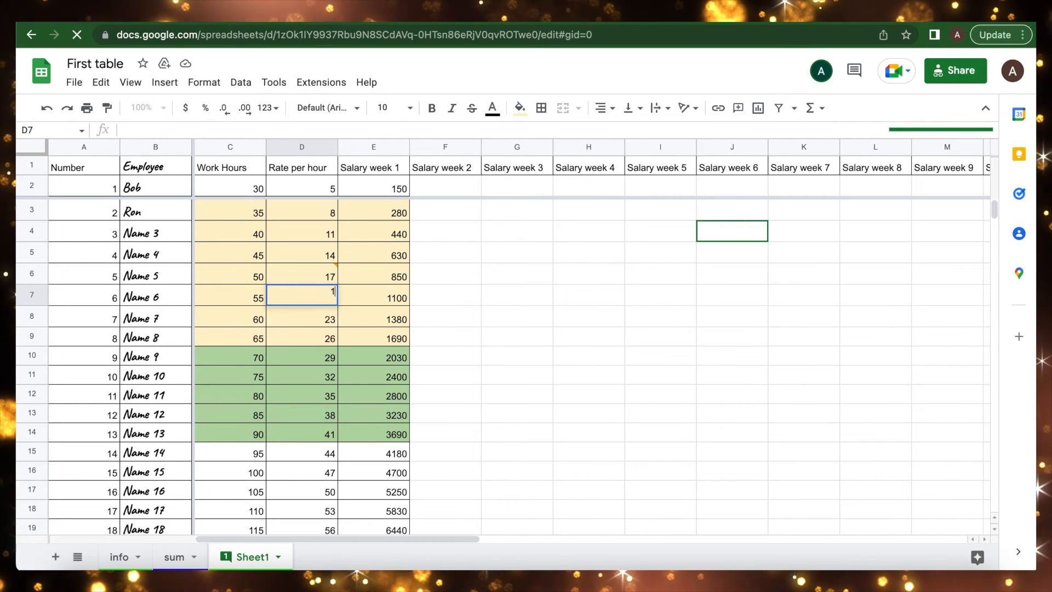
pyautogui.write('18')
pyautogui.press('Return')
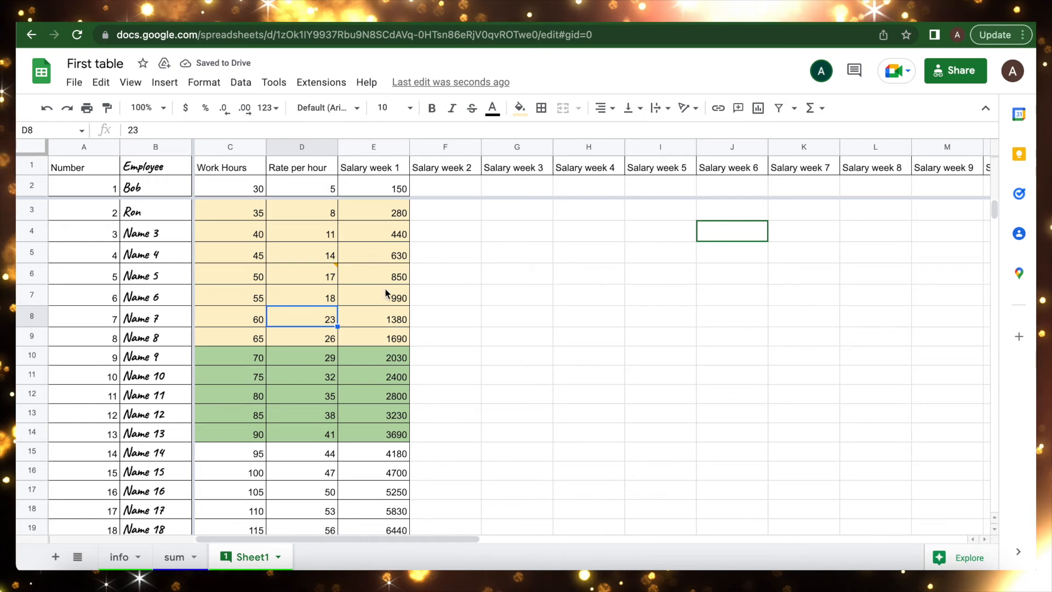
pyautogui.click(386, 294)
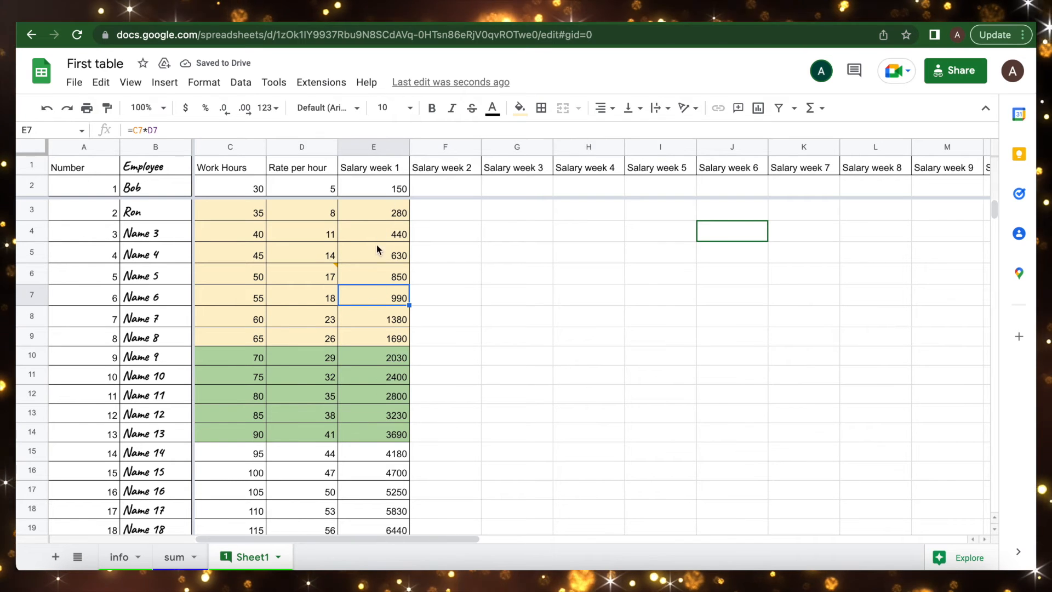
# Try to delete the employee name in protected cell B7 and dismiss the message
pyautogui.click(147, 297)
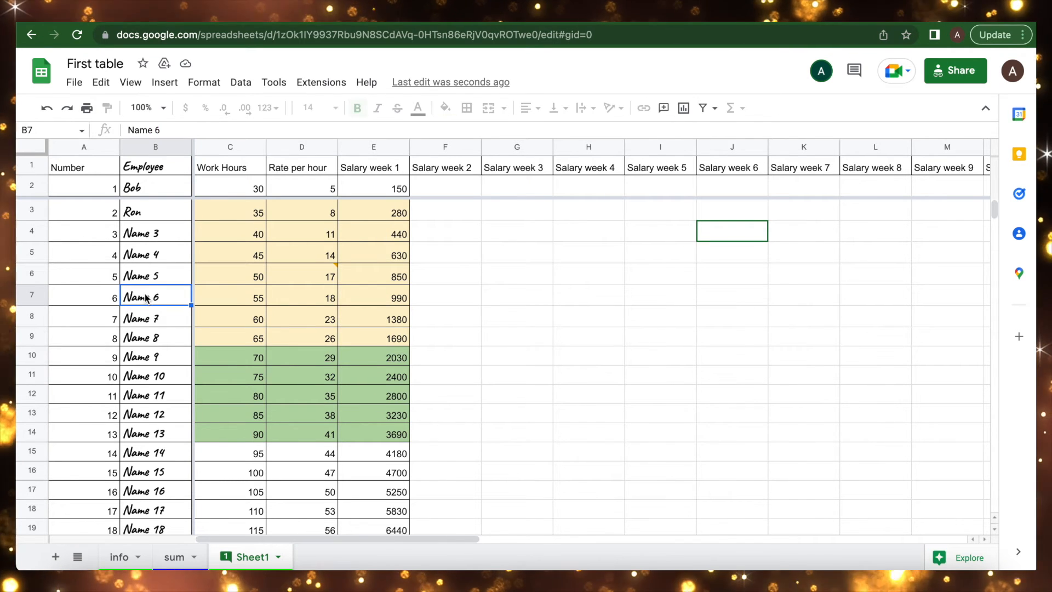
pyautogui.press('BackSpace')
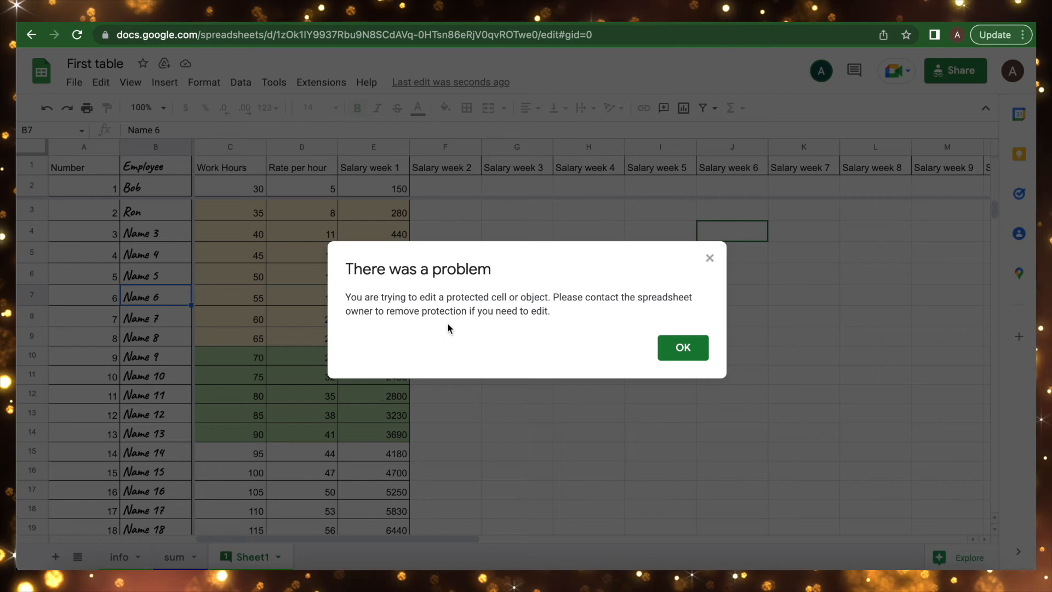
pyautogui.click(709, 259)
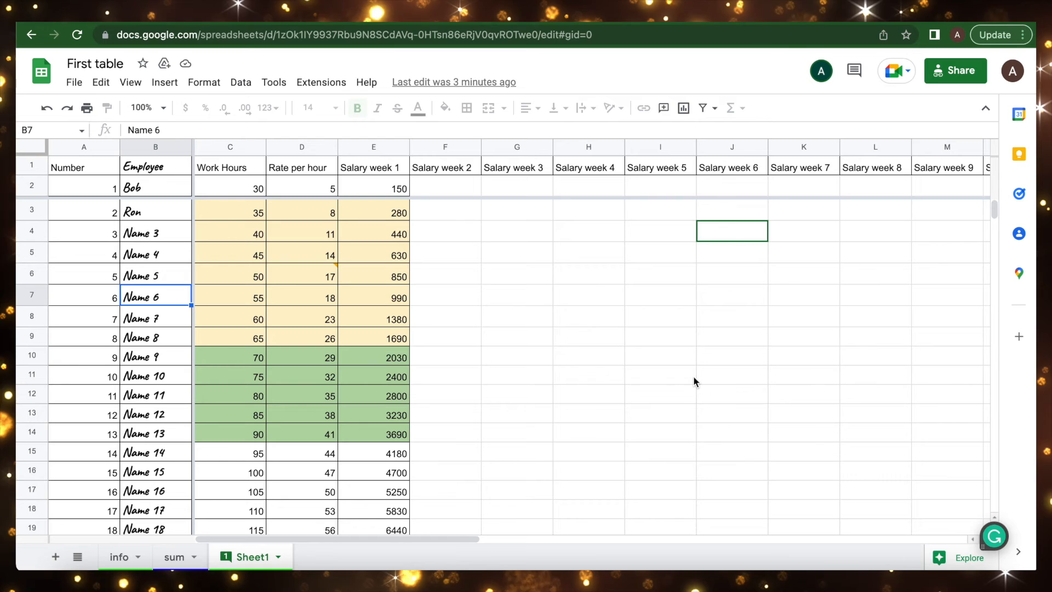
# In the owner's document, set General access to Restricted, and reload the document in the second account
pyautogui.press('super+l')
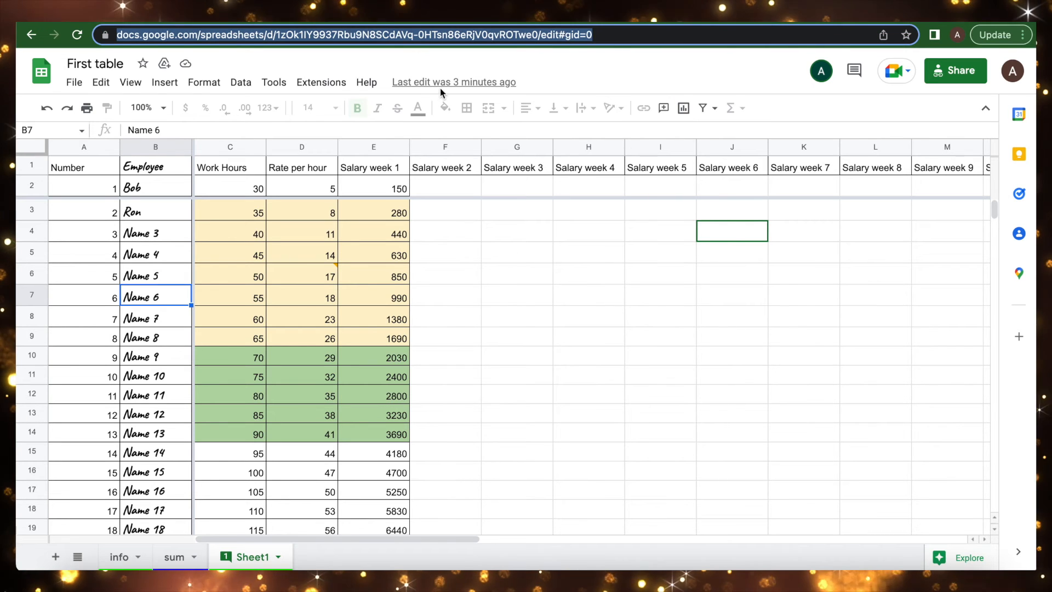
pyautogui.click(508, 269)
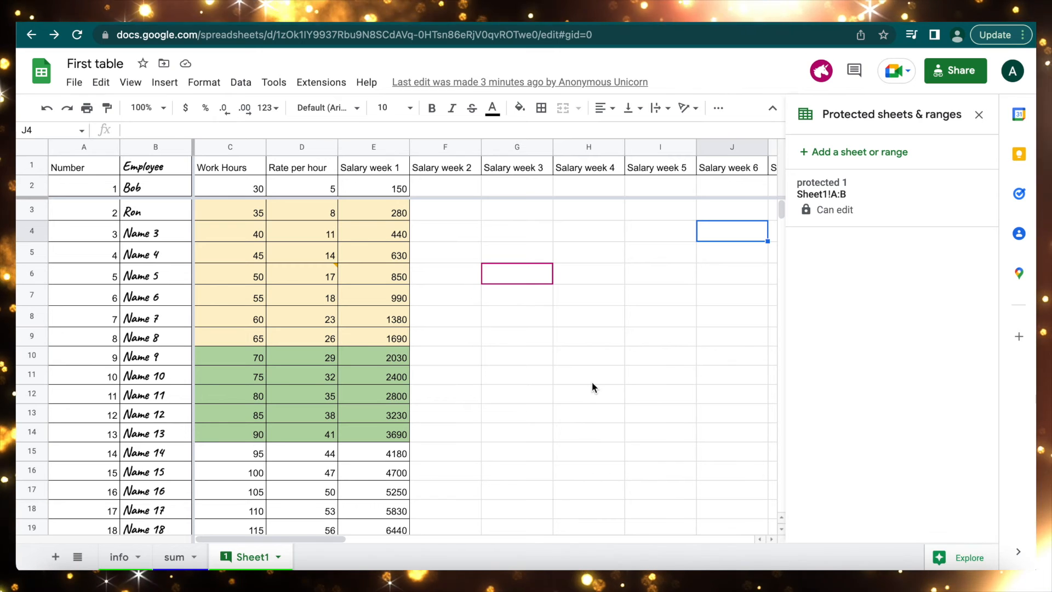
pyautogui.click(540, 380)
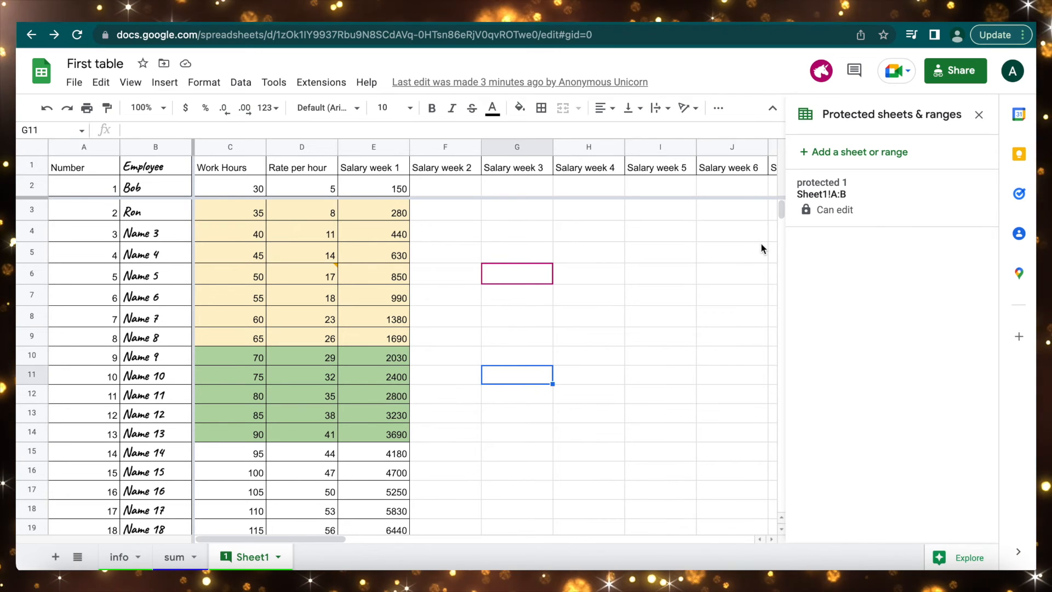
pyautogui.click(960, 71)
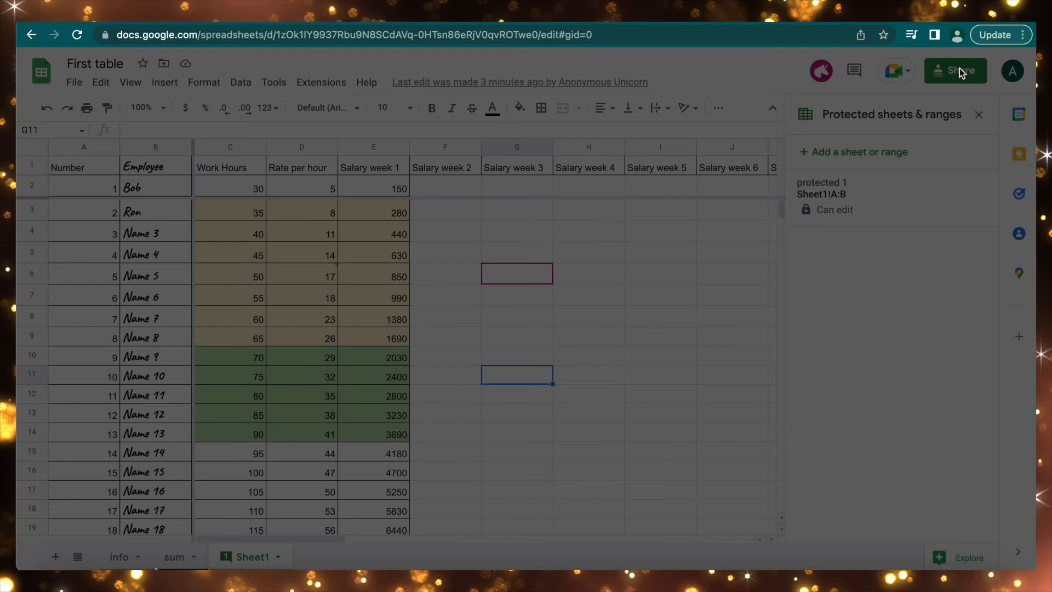
pyautogui.click(676, 387)
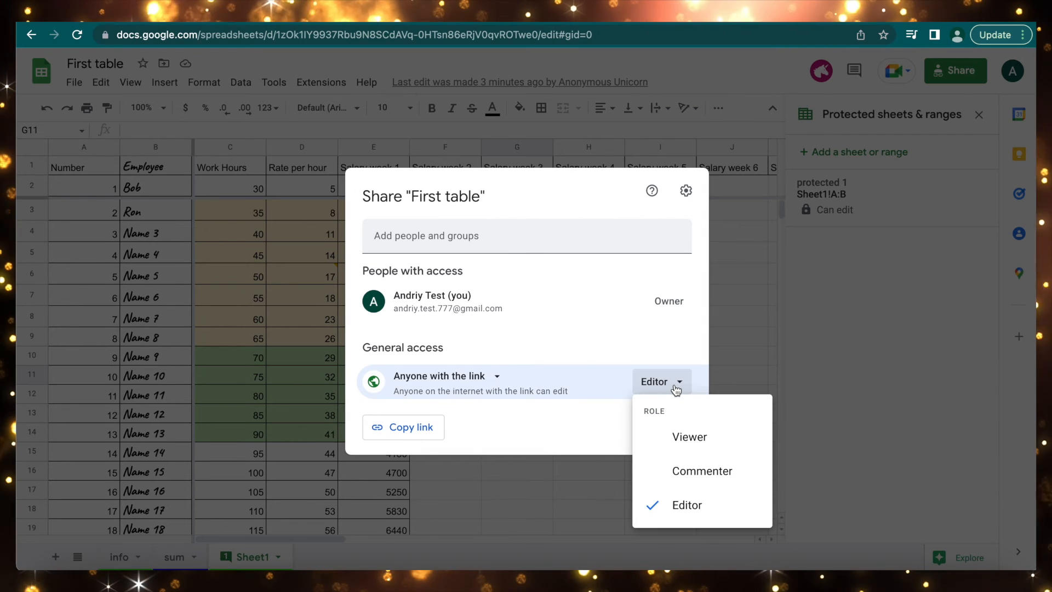
pyautogui.click(497, 377)
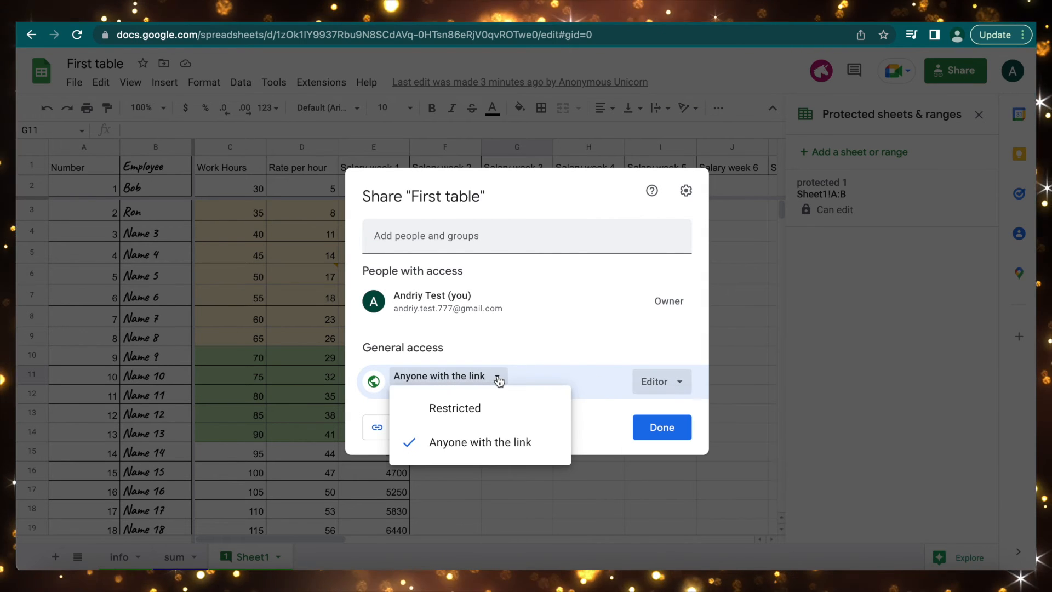
pyautogui.click(466, 409)
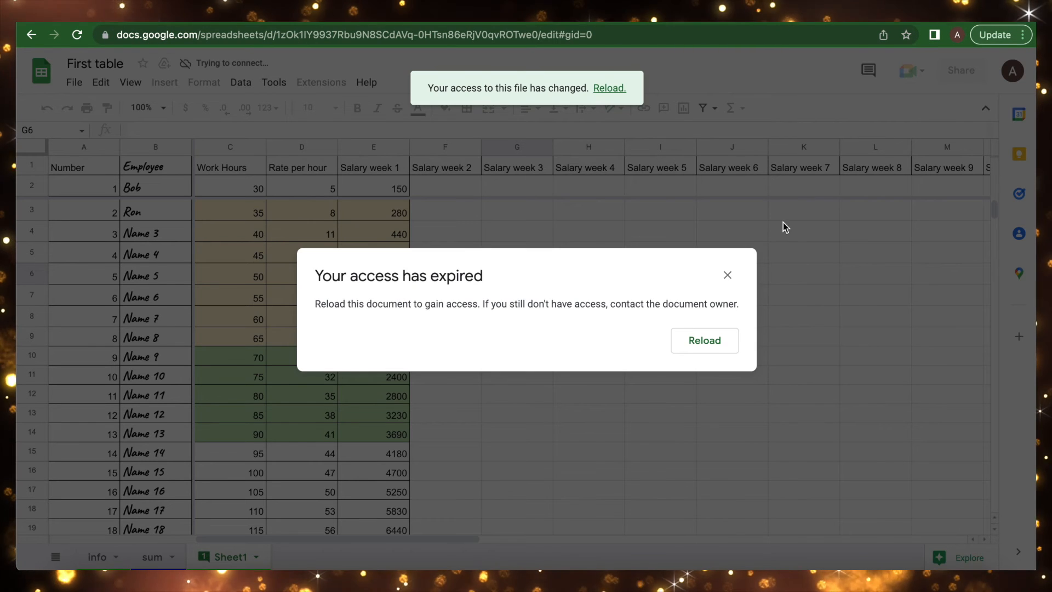
pyautogui.click(700, 345)
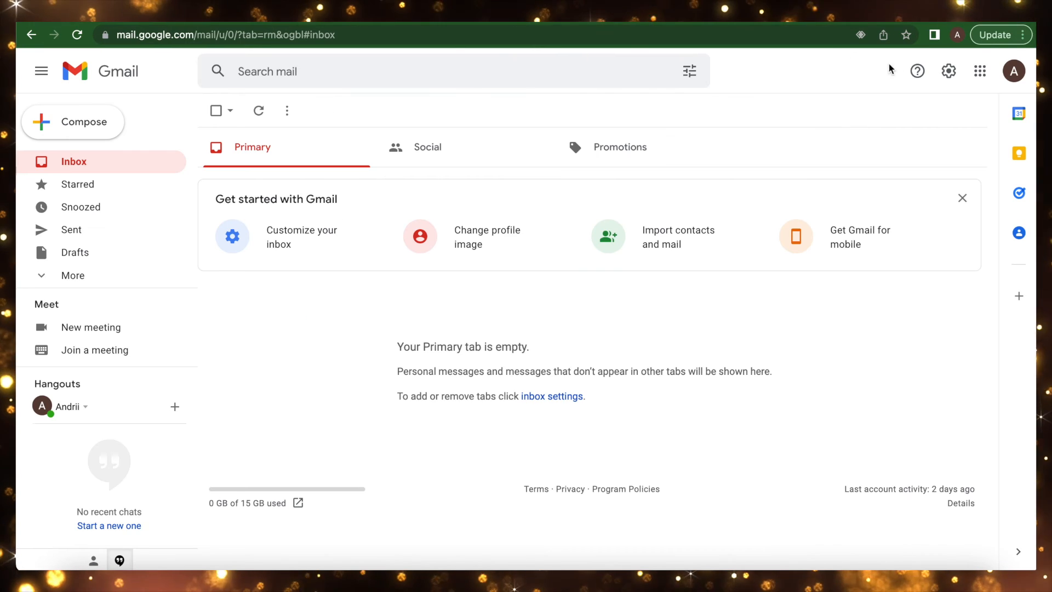
# Switch to the second account's Gmail and copy its e-mail address from the account details
pyautogui.click(1014, 71)
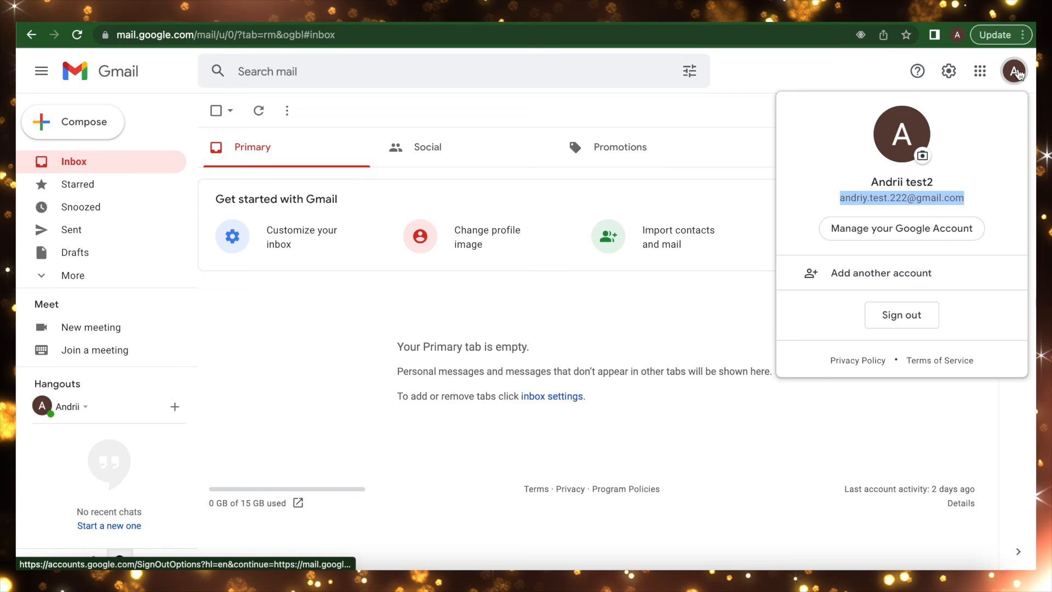
pyautogui.rightClick(874, 199)
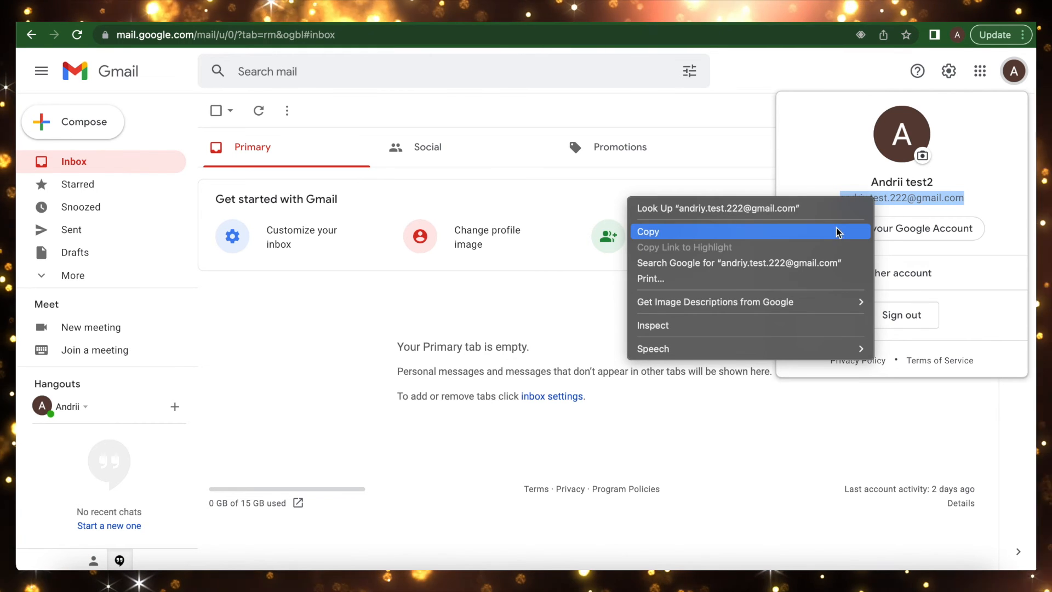
pyautogui.click(795, 233)
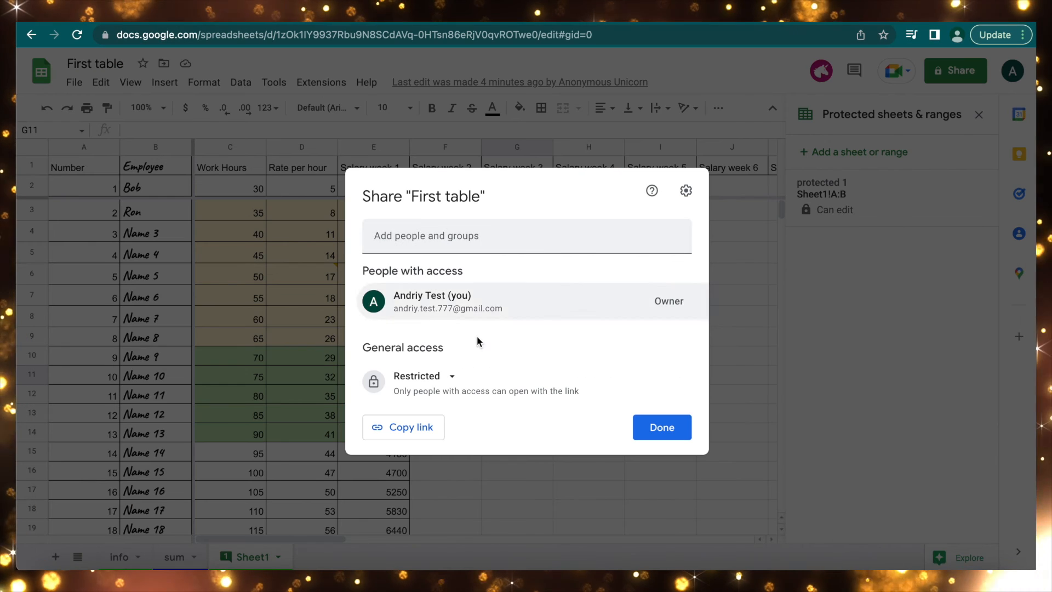
# Back in the owner's document, add the copied e-mail address as Editor, copy the link and send the invitation with Notify people enabled
pyautogui.click(421, 236)
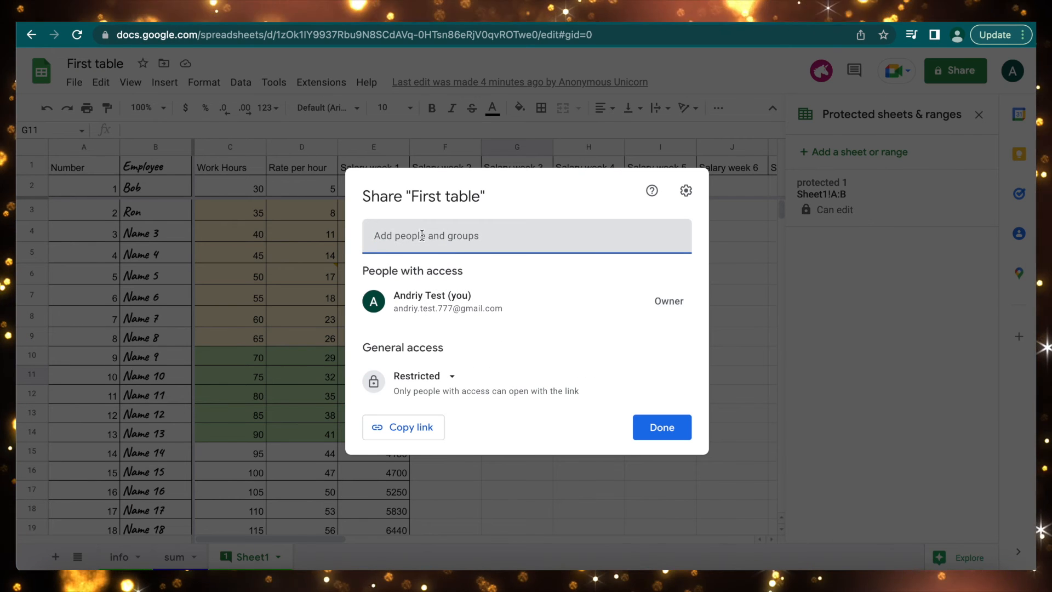
pyautogui.hotkey('ctrl', 'v')
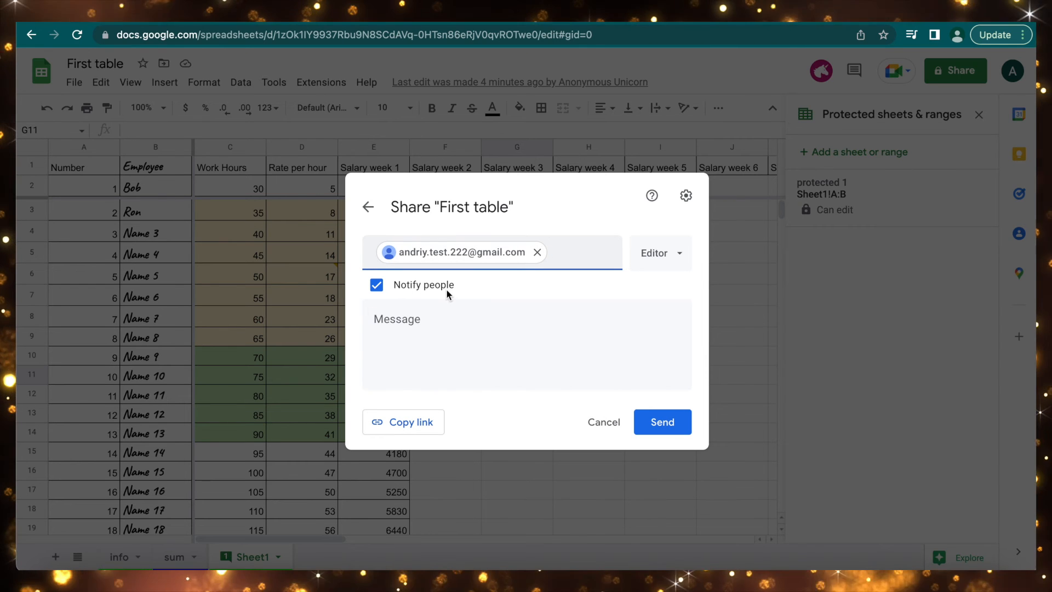
pyautogui.click(674, 256)
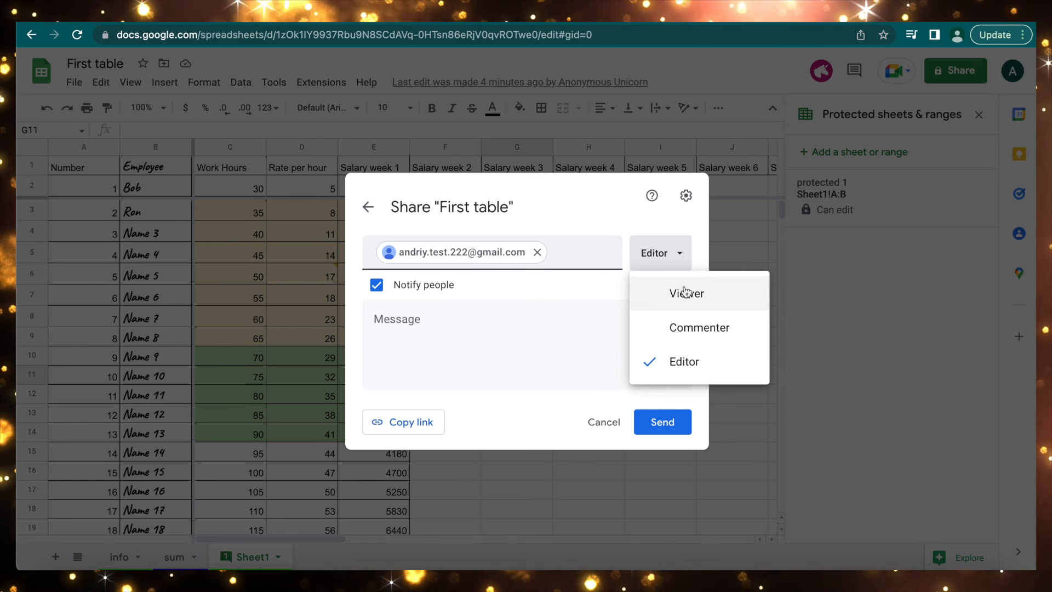
pyautogui.click(682, 366)
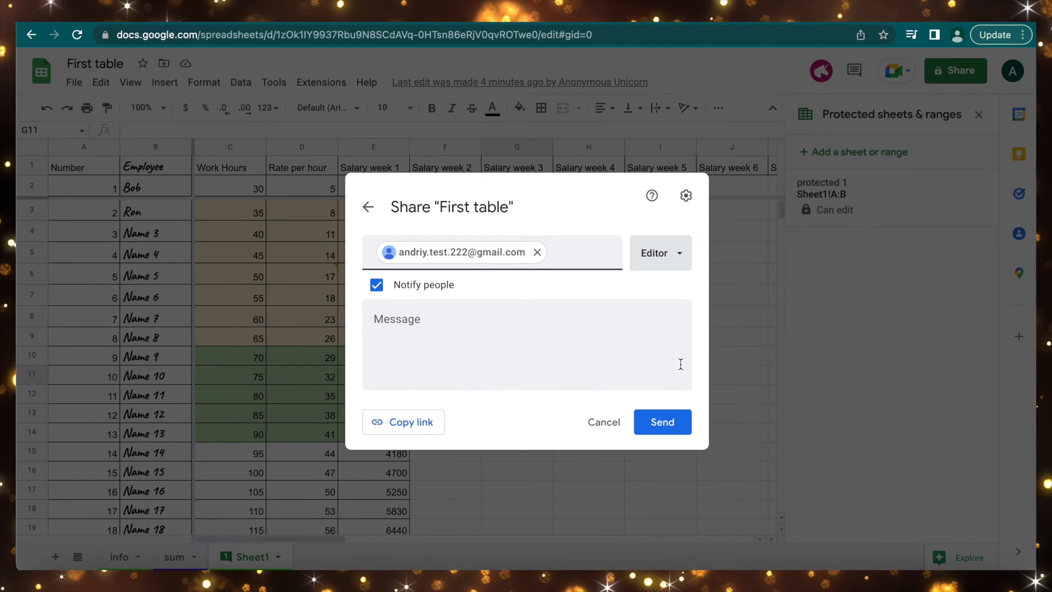
pyautogui.click(429, 328)
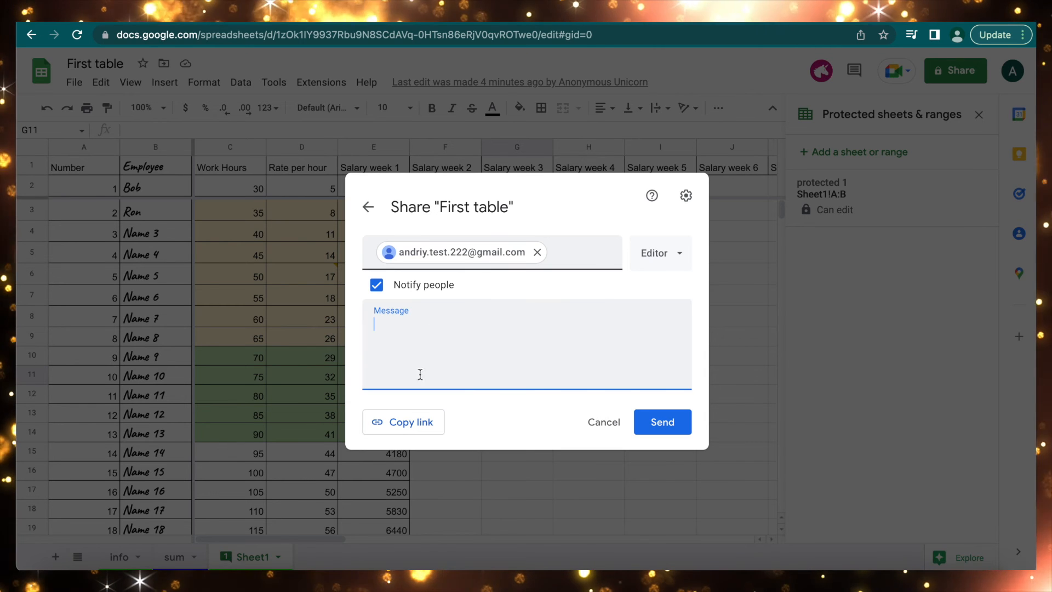
pyautogui.click(414, 426)
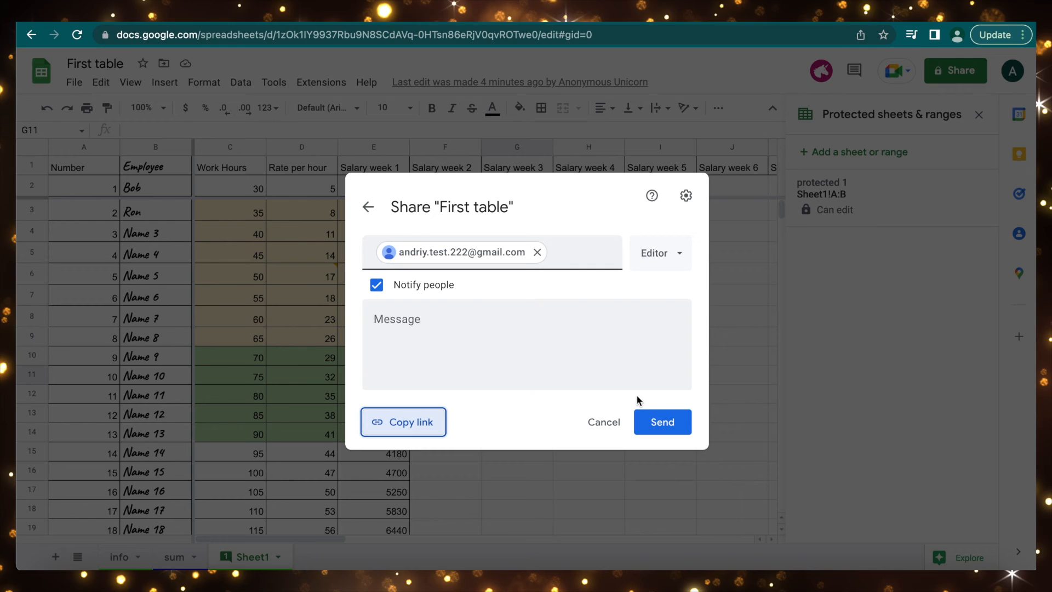
pyautogui.click(673, 431)
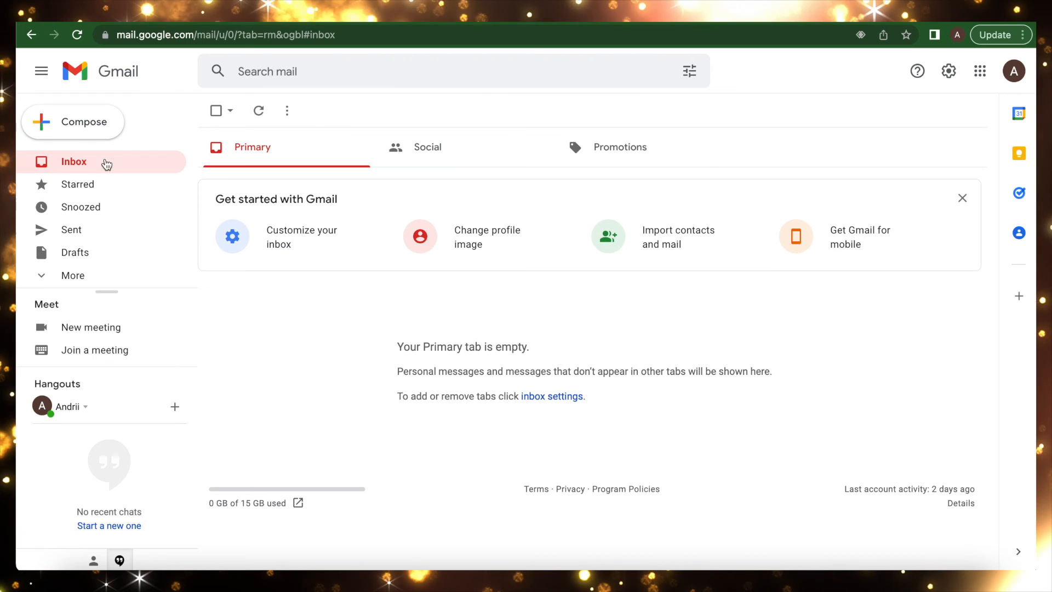
# In the second account's Gmail inbox, open the "First table" sharing invitation, open the spreadsheet from it and reload the document page
pyautogui.click(104, 164)
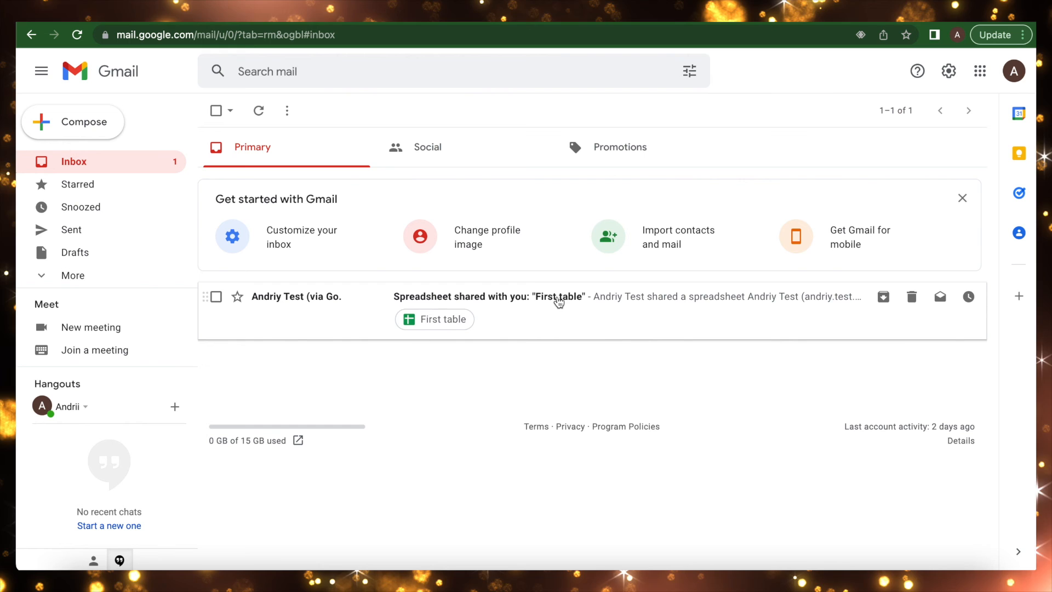
pyautogui.click(555, 301)
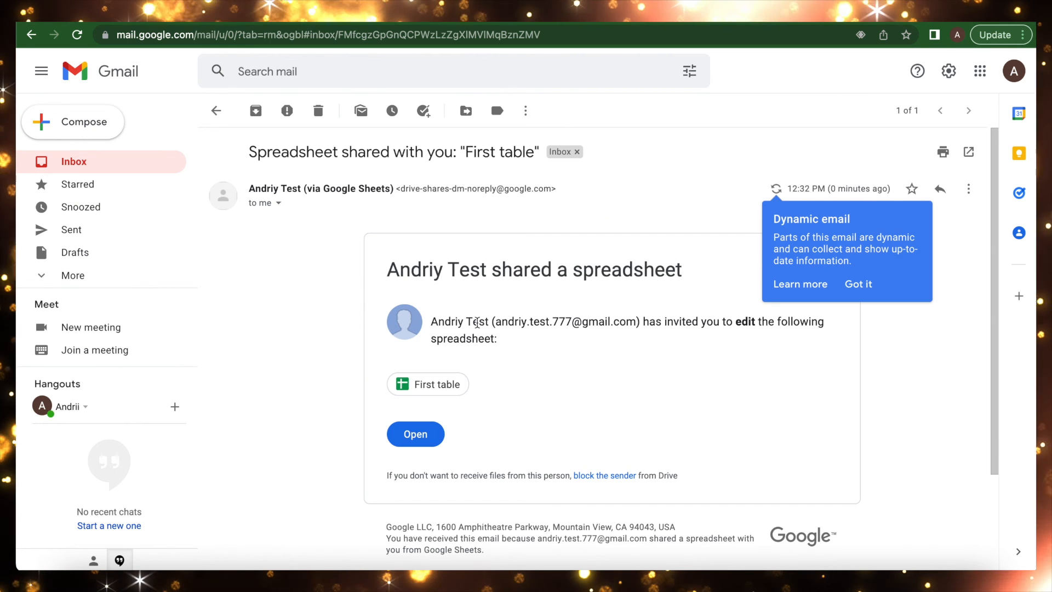
pyautogui.scroll(-1, 472, 328)
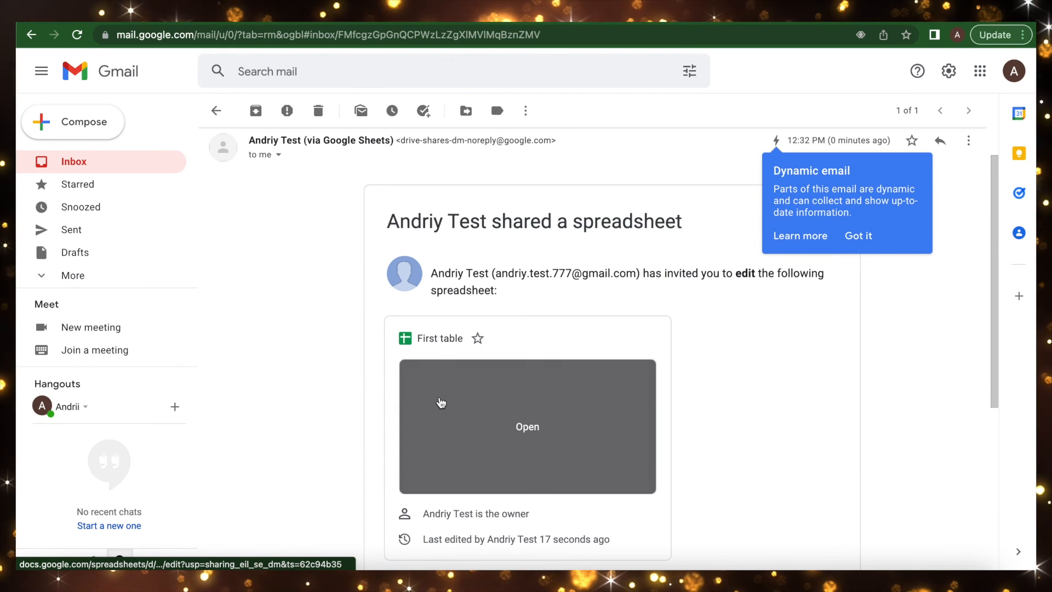
pyautogui.scroll(-5, 441, 403)
pyautogui.click(427, 447)
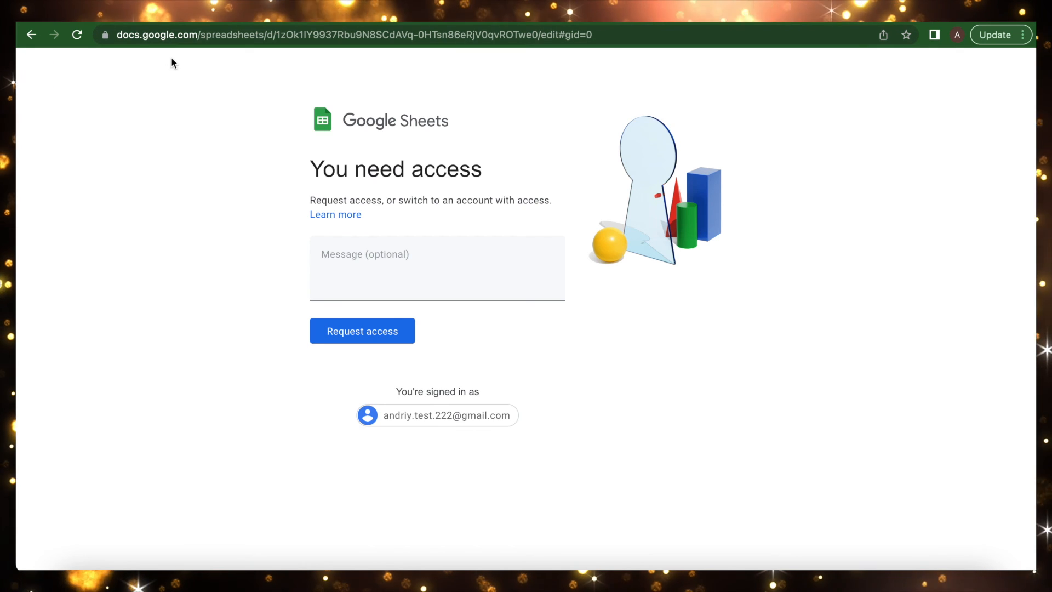
pyautogui.click(72, 35)
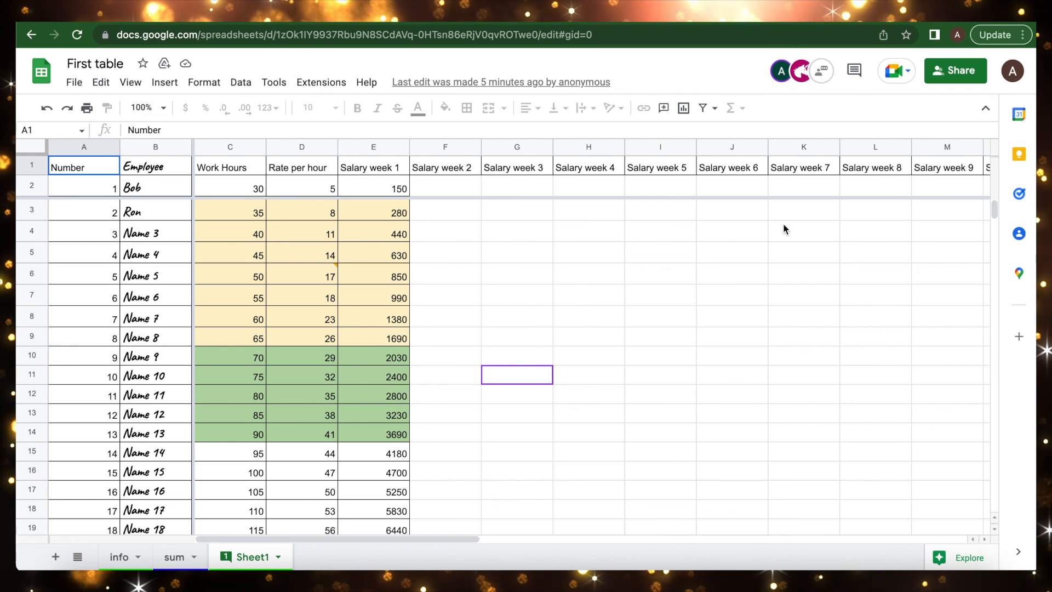
# Review who has access to First table and the General access options from the invited account without changing them
pyautogui.click(960, 72)
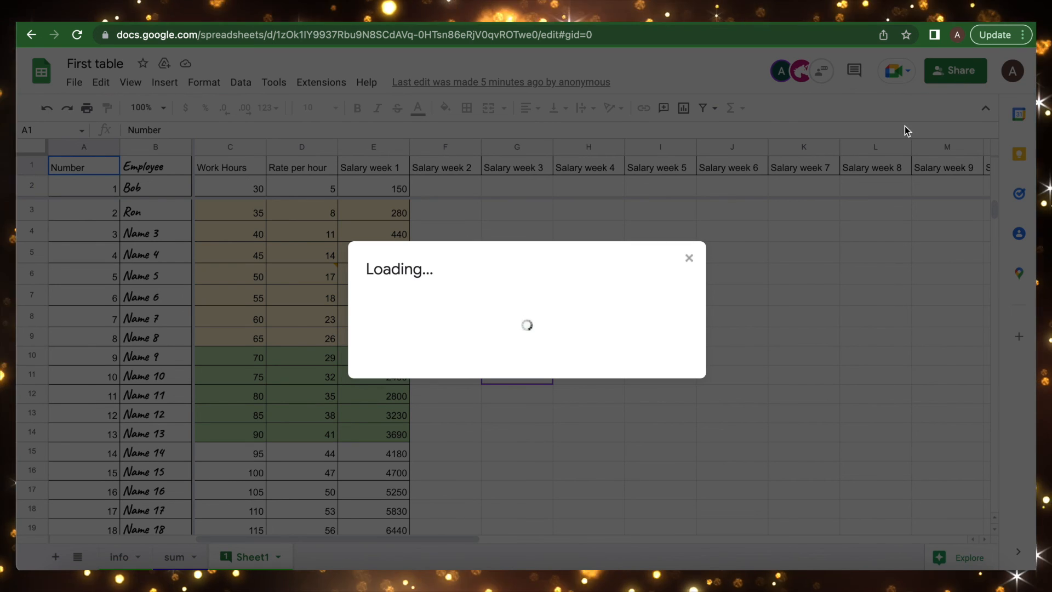
pyautogui.click(424, 415)
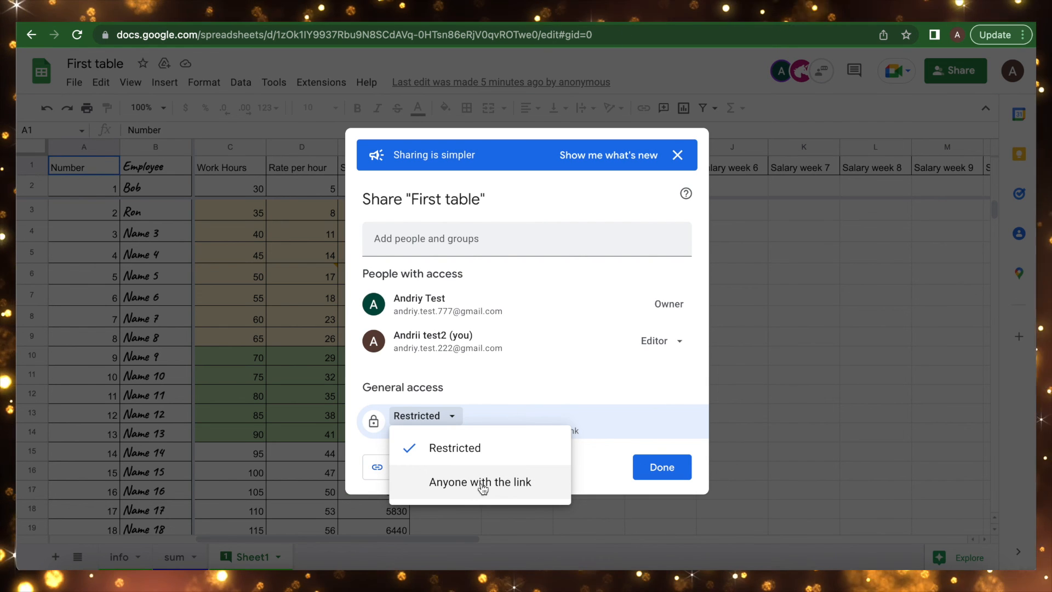
pyautogui.click(506, 382)
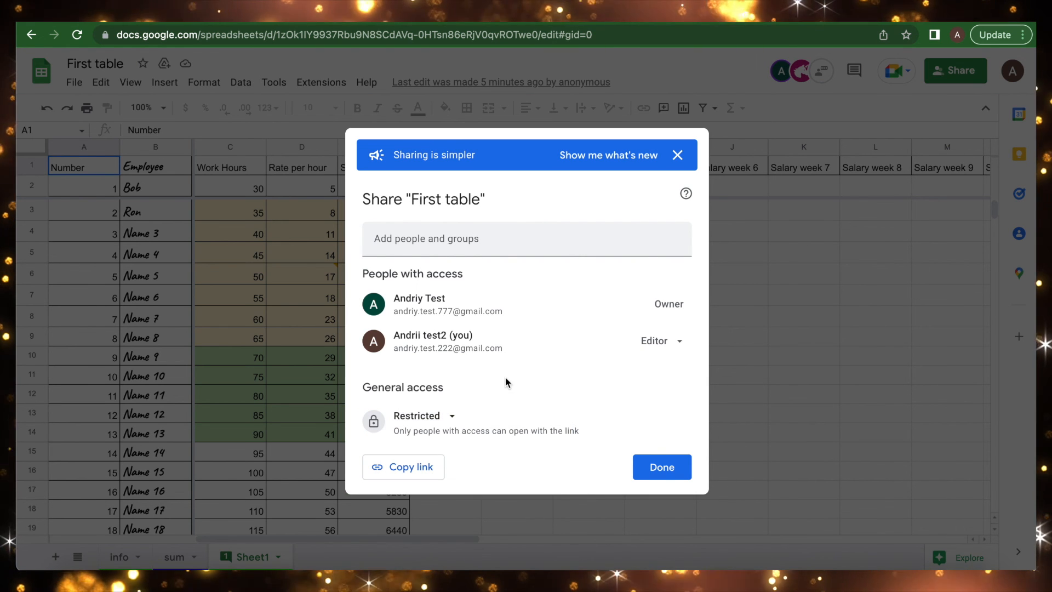
pyautogui.click(793, 313)
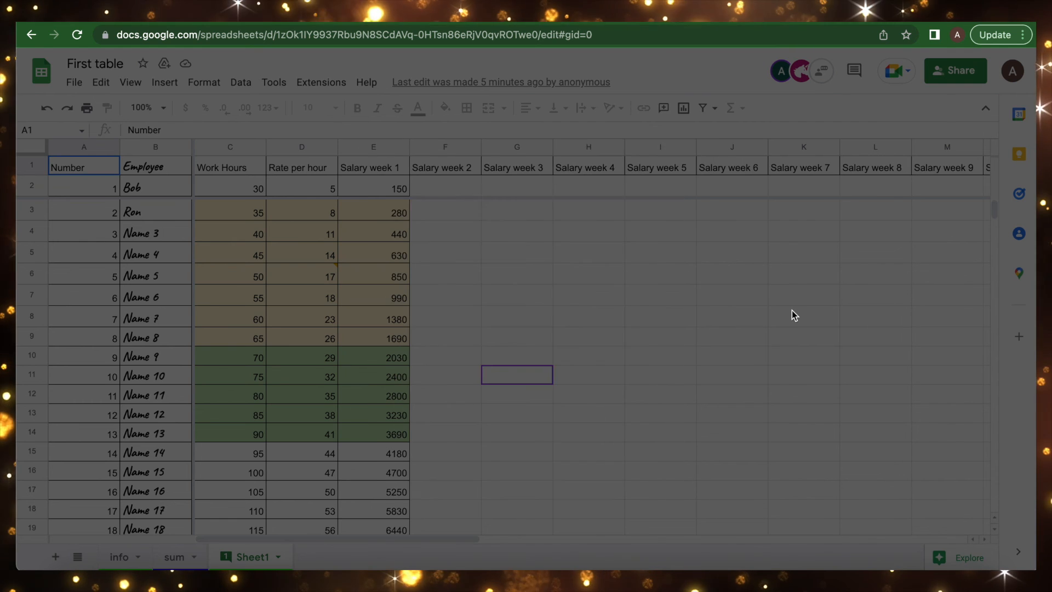